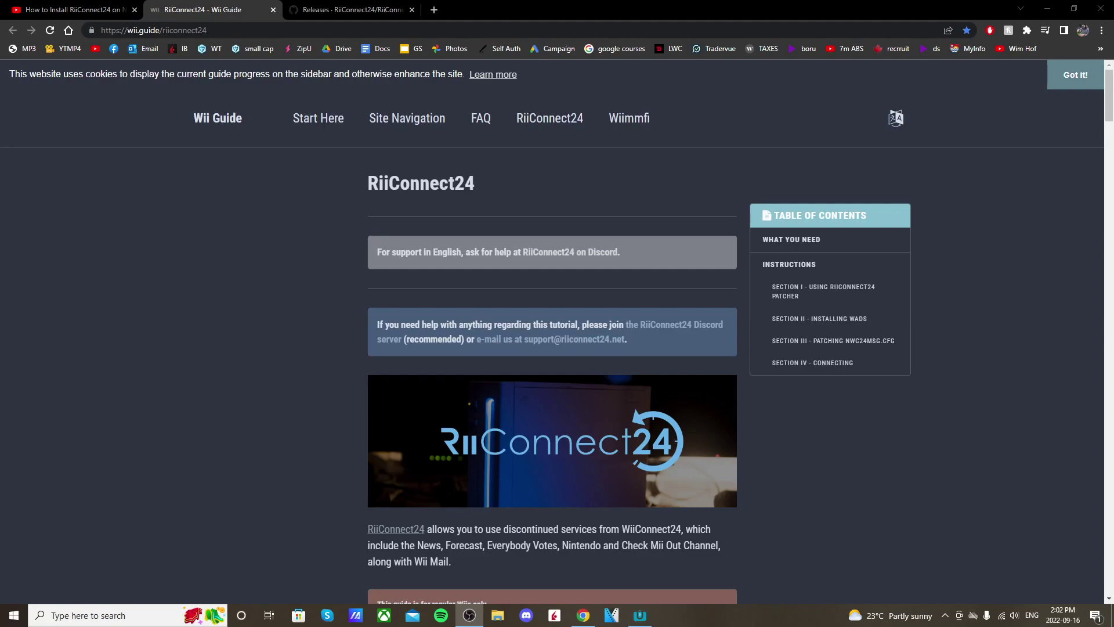
Scroll down the Wii Guide RiiConnect24 instructions page toward the patcher download link
{"action": "scroll", "coordinate": [196, 295], "scroll_direction": "down", "scroll_amount": 2}
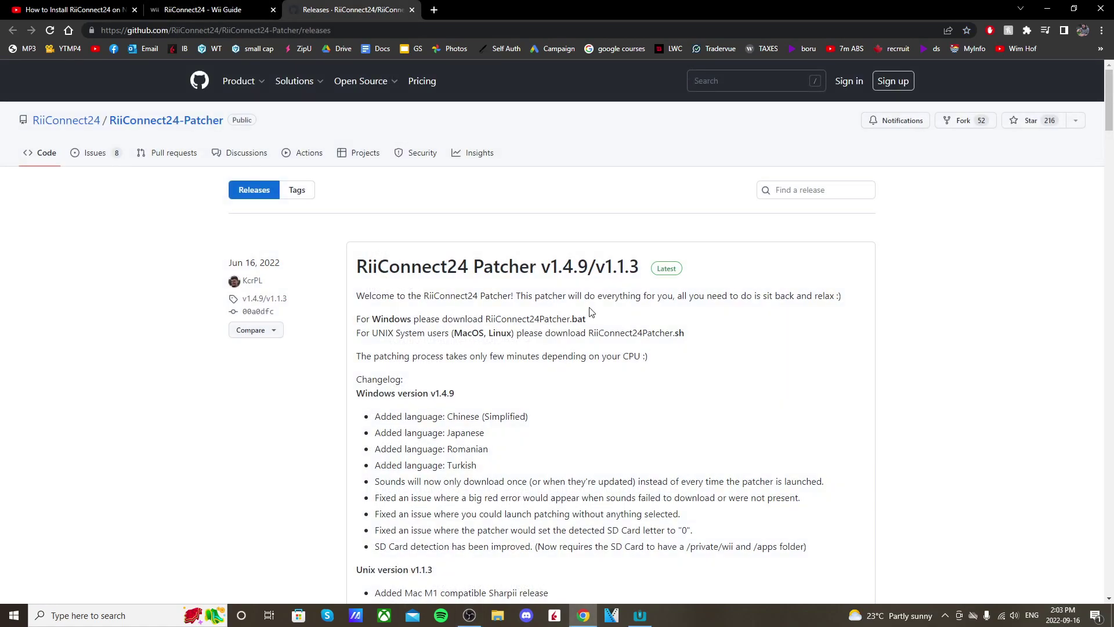
Download RiiConnect24Patcher.bat from the release assets and launch it
{"action": "scroll", "coordinate": [592, 313], "scroll_direction": "down", "scroll_amount": 6}
{"action": "scroll", "coordinate": [594, 313], "scroll_direction": "down", "scroll_amount": 2}
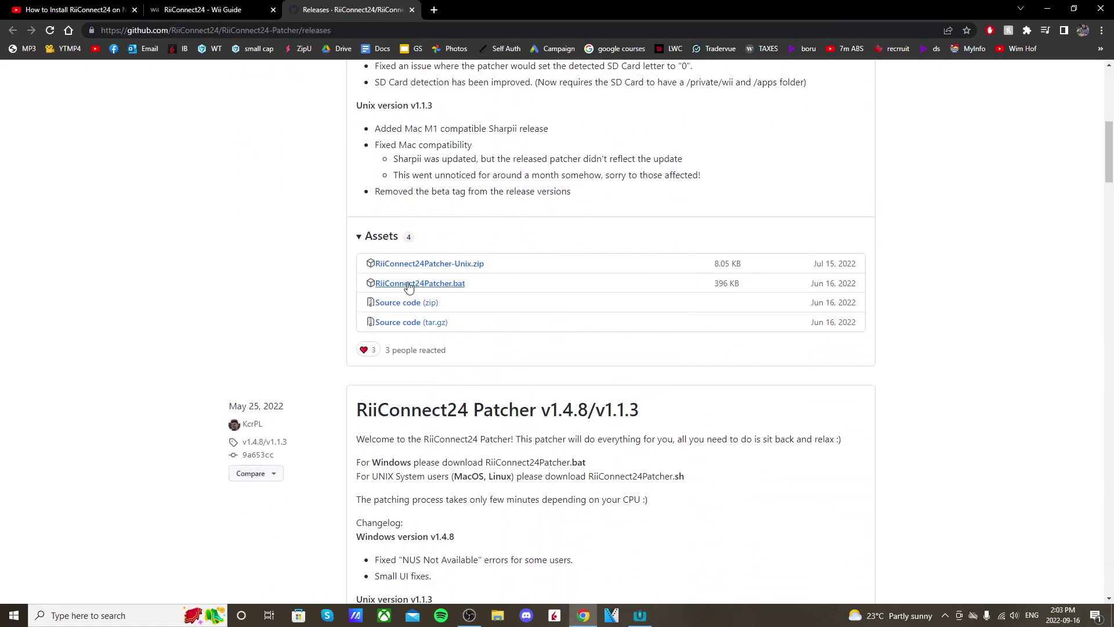
{"action": "left_click", "coordinate": [437, 284]}
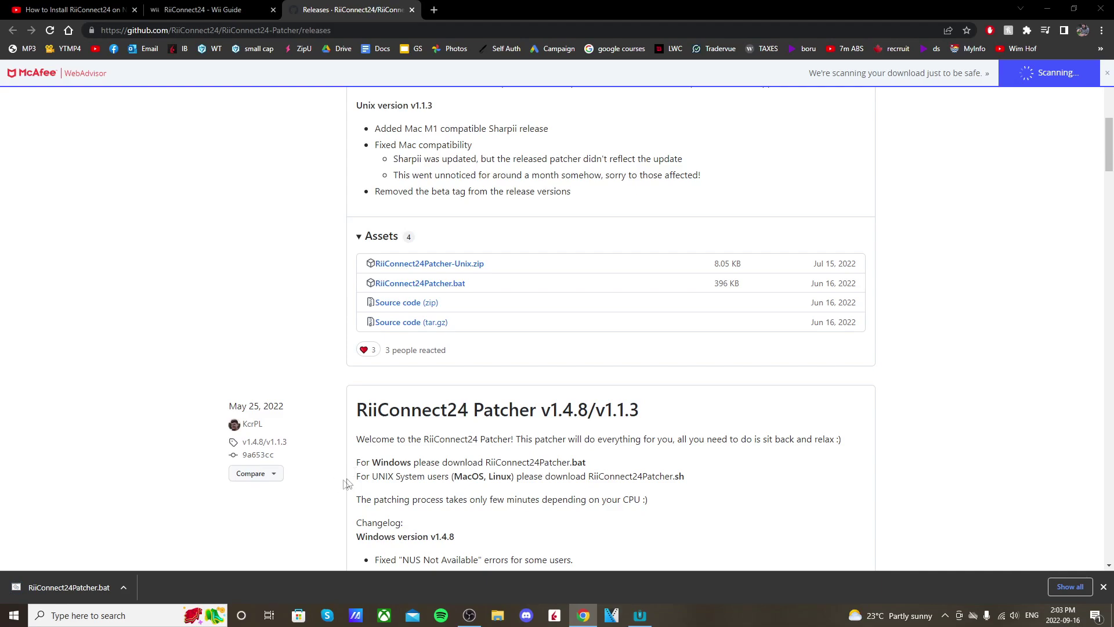
{"action": "left_click", "coordinate": [70, 588]}
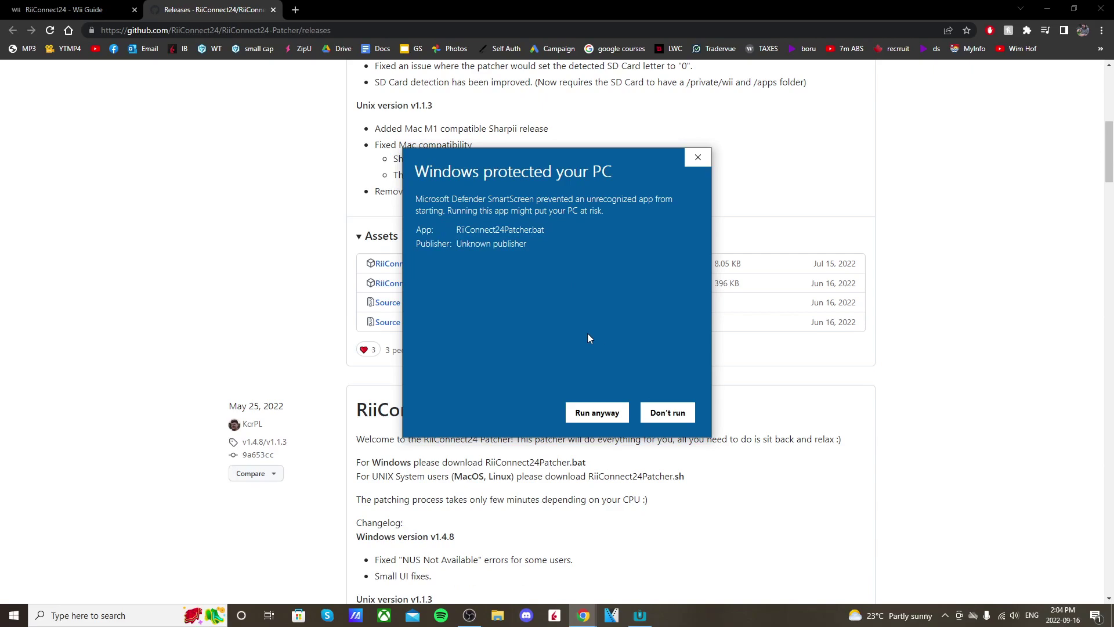
Run the patcher past the SmartScreen warning, start it, and pick Wii as the device
{"action": "left_click", "coordinate": [589, 413]}
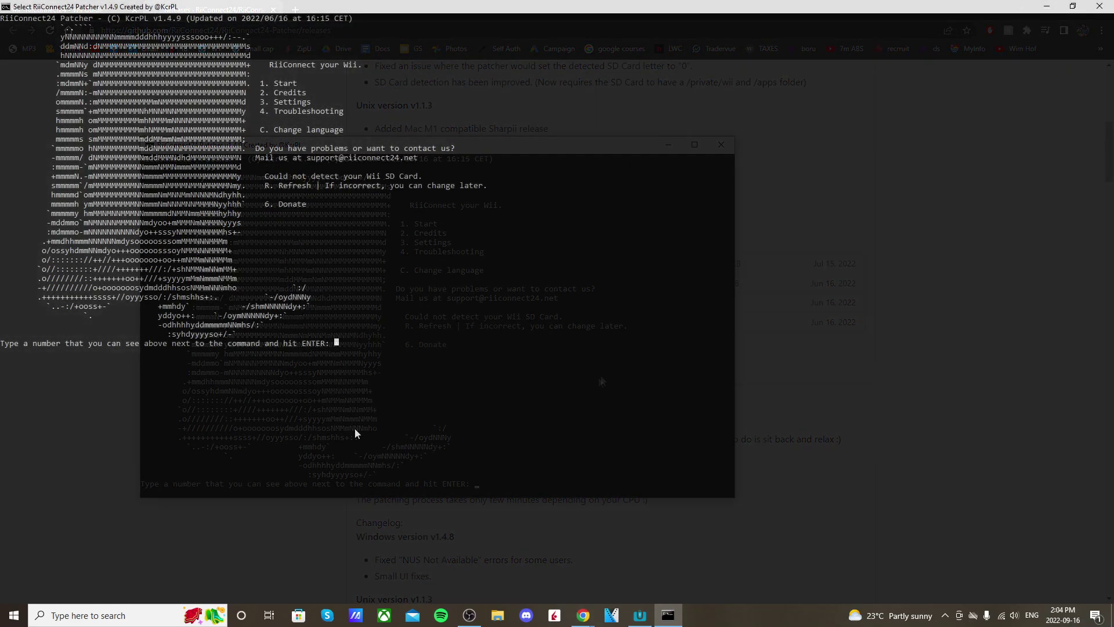
{"action": "left_click", "coordinate": [343, 393]}
{"action": "type", "text": "1"}
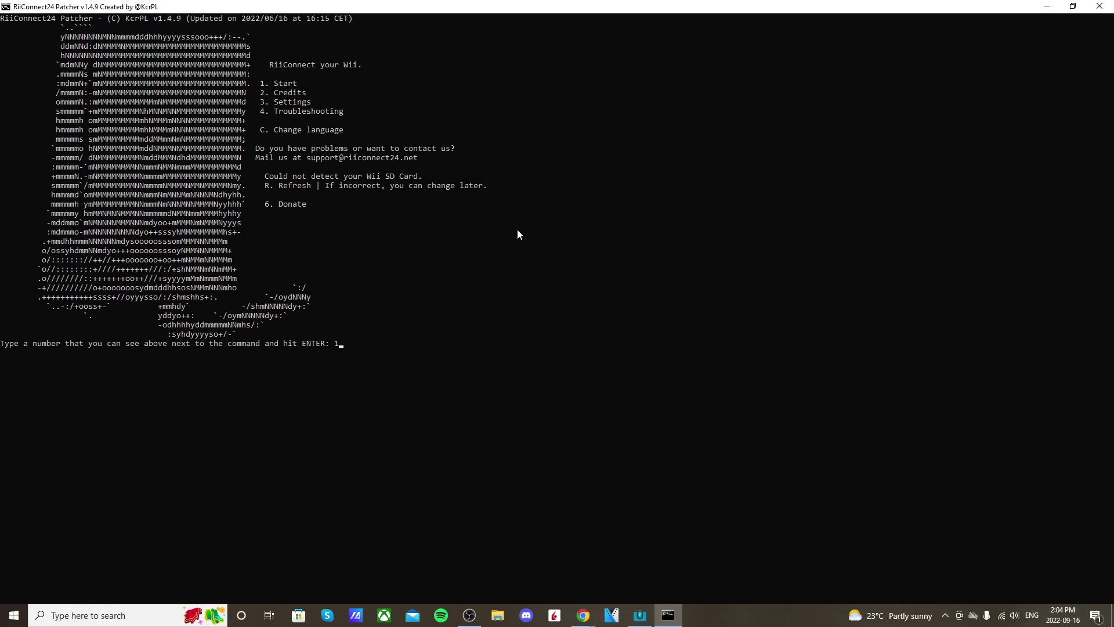
{"action": "key", "text": "Return"}
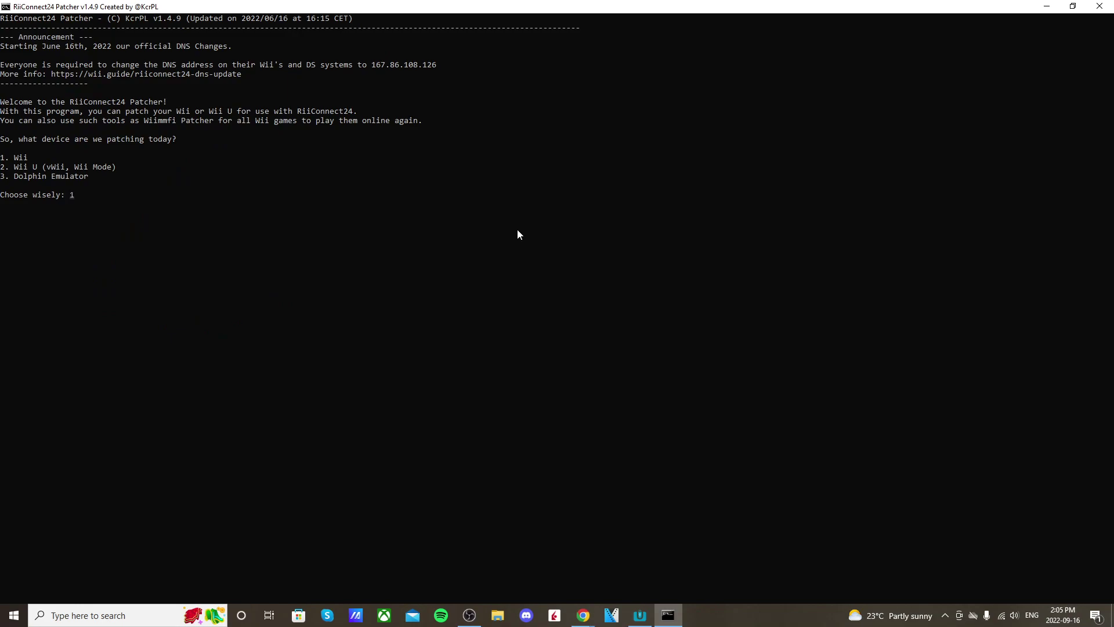
{"action": "key", "text": "Return"}
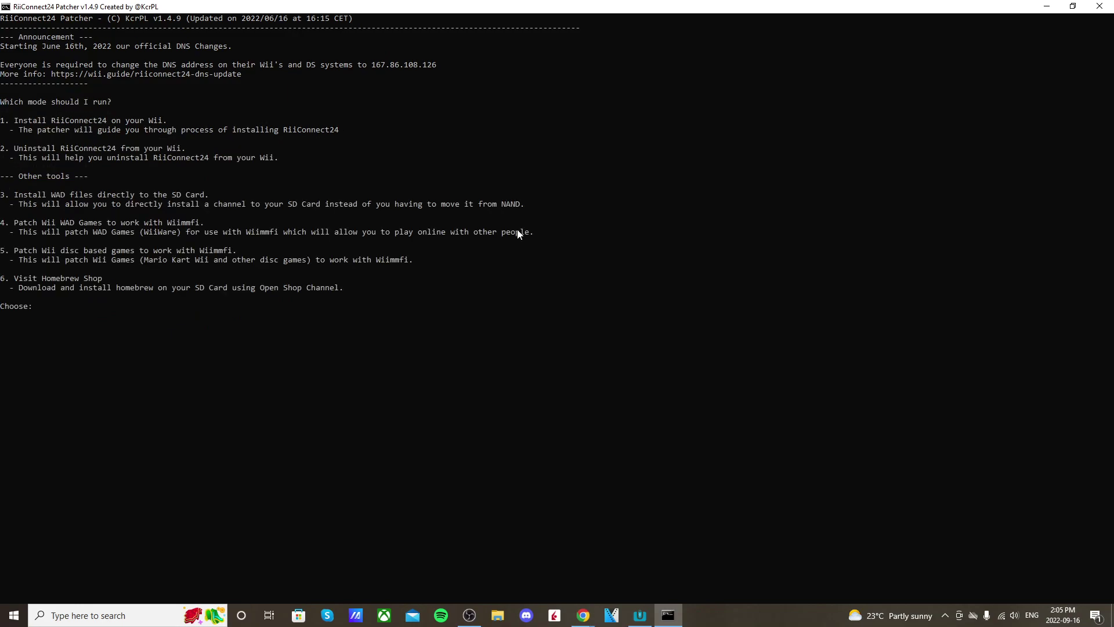
Choose Install RiiConnect24 with the Express installation type
{"action": "left_click", "coordinate": [42, 305]}
{"action": "key", "text": "Escape"}
{"action": "type", "text": "1"}
{"action": "key", "text": "Return"}
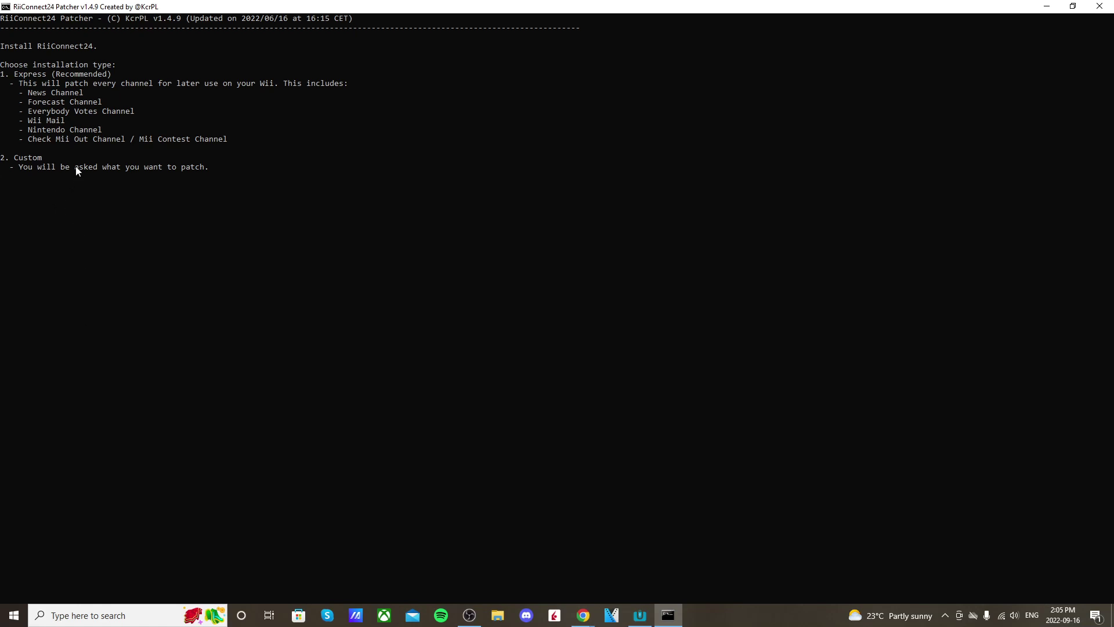
{"action": "type", "text": "1"}
{"action": "key", "text": "Return"}
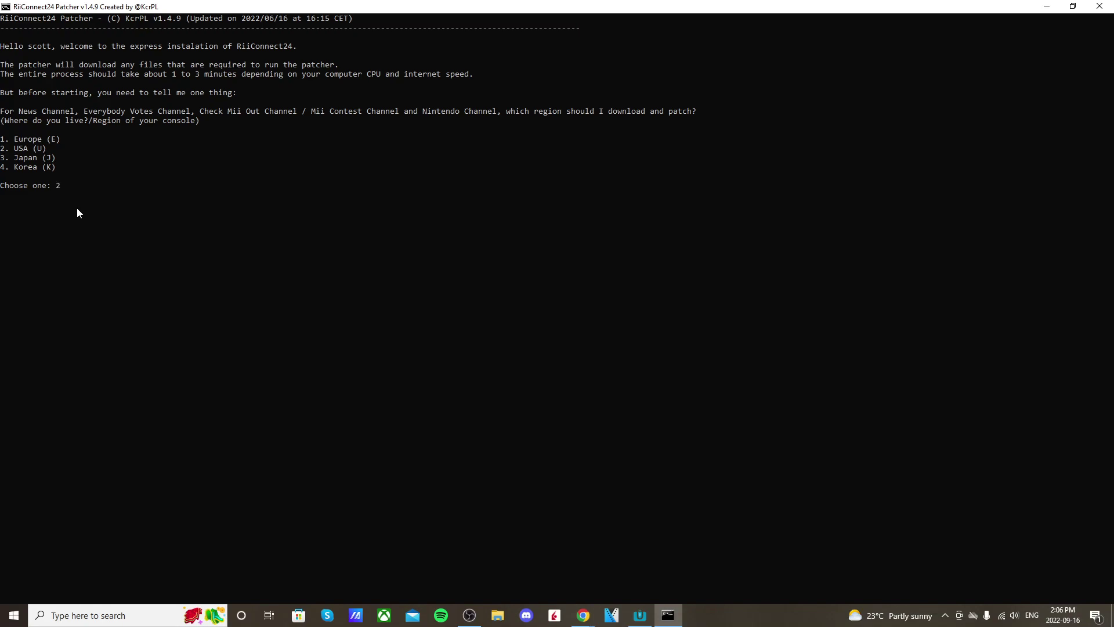
Select the USA region and tick the extra Wii Speak Channel
{"action": "key", "text": "Return"}
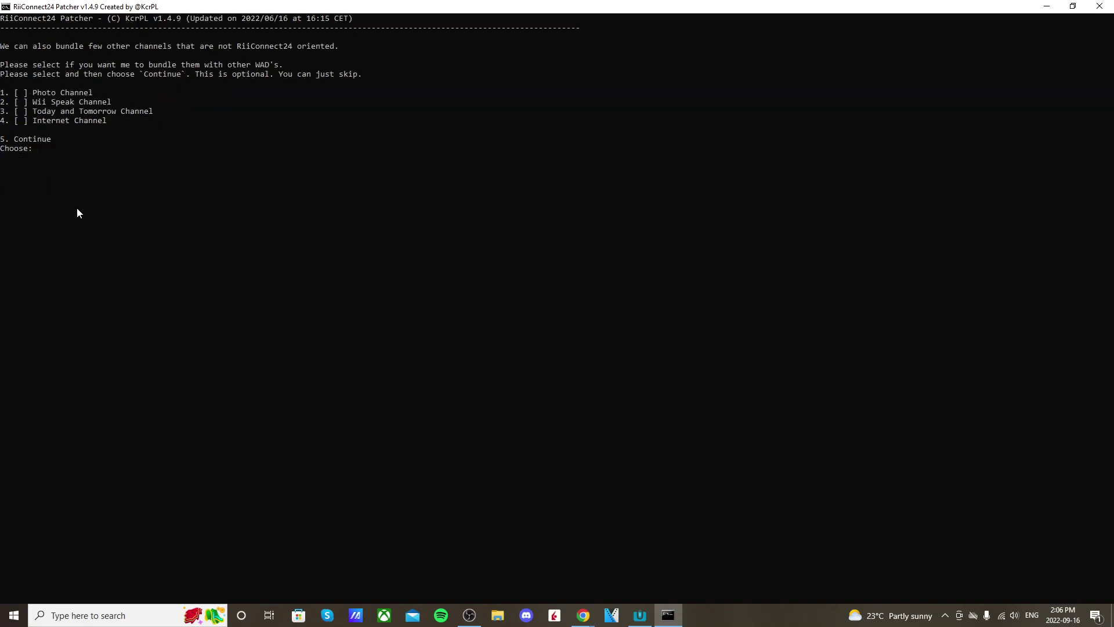
{"action": "left_click", "coordinate": [39, 150]}
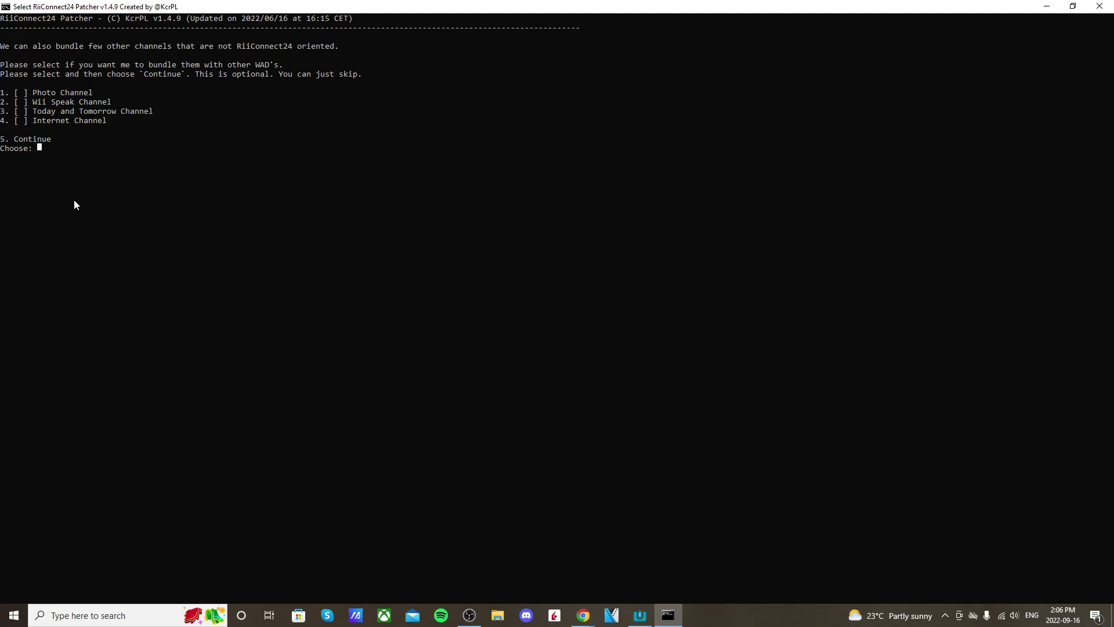
{"action": "type", "text": "2"}
{"action": "key", "text": "Return"}
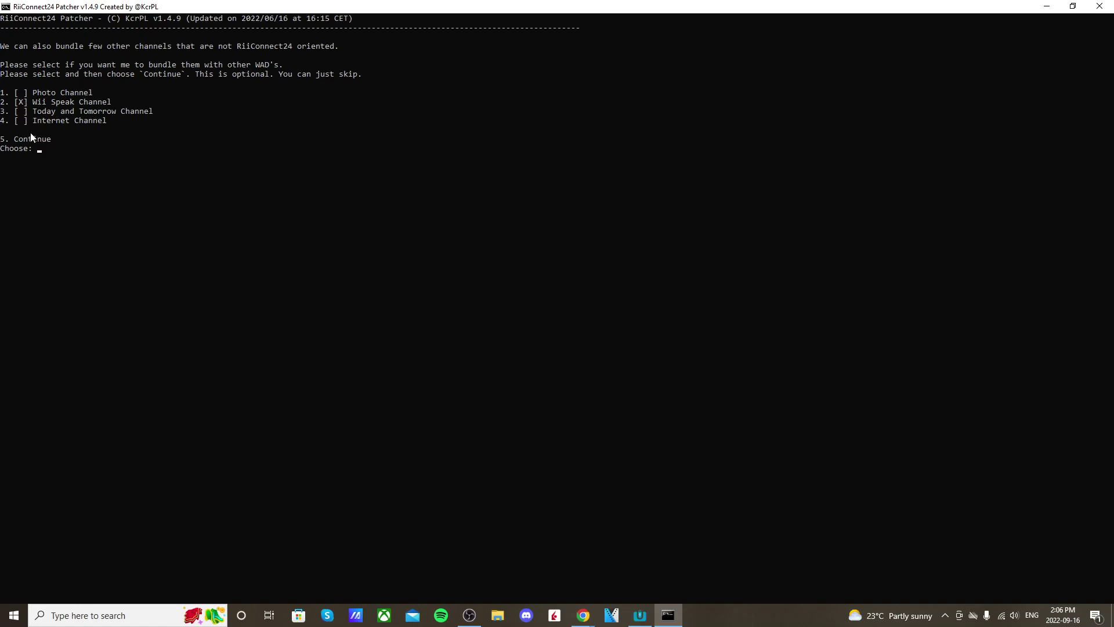
Continue past the channel list (option 5) and choose 'I can't connect an SD Card' (option 2)
{"action": "left_click", "coordinate": [40, 149]}
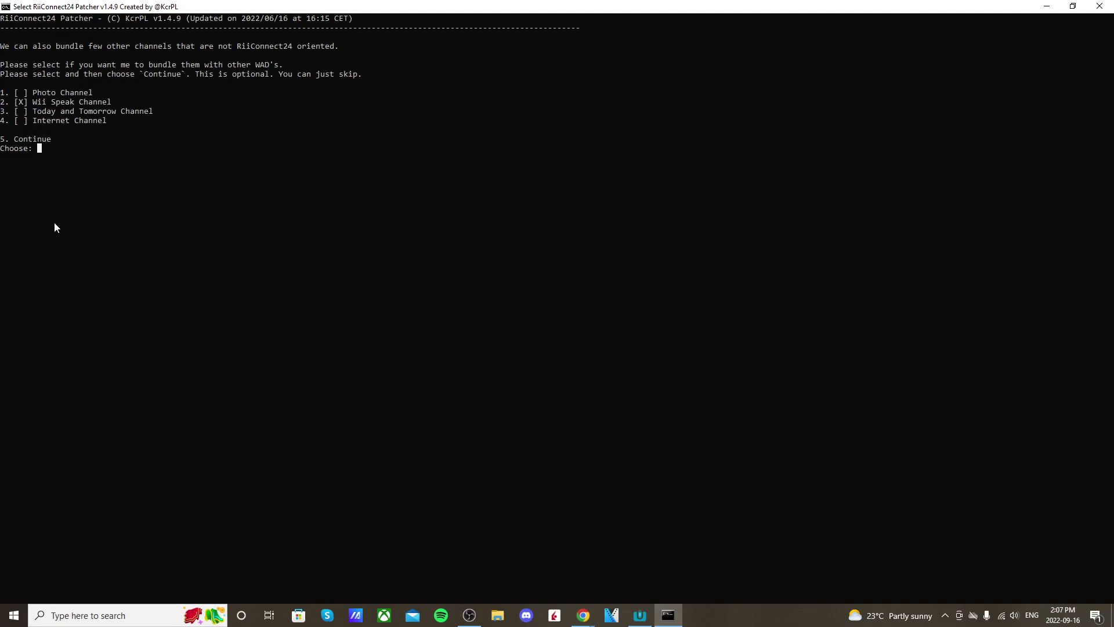
{"action": "key", "text": "Escape"}
{"action": "type", "text": "5"}
{"action": "key", "text": "Return"}
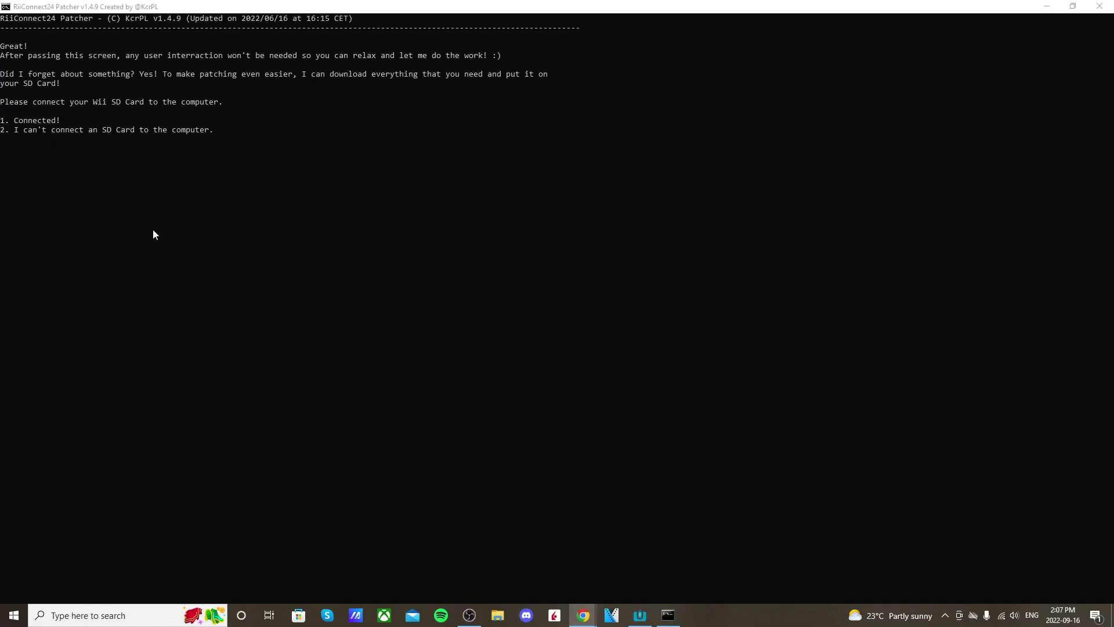
{"action": "left_click", "coordinate": [204, 195]}
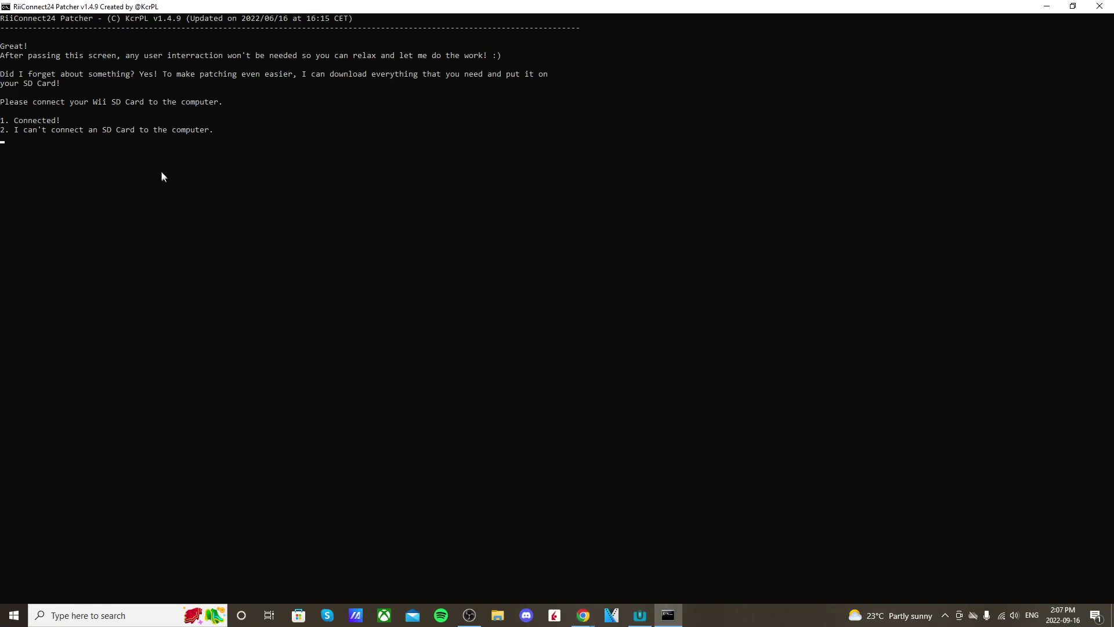
{"action": "type", "text": "2"}
{"action": "key", "text": "Return"}
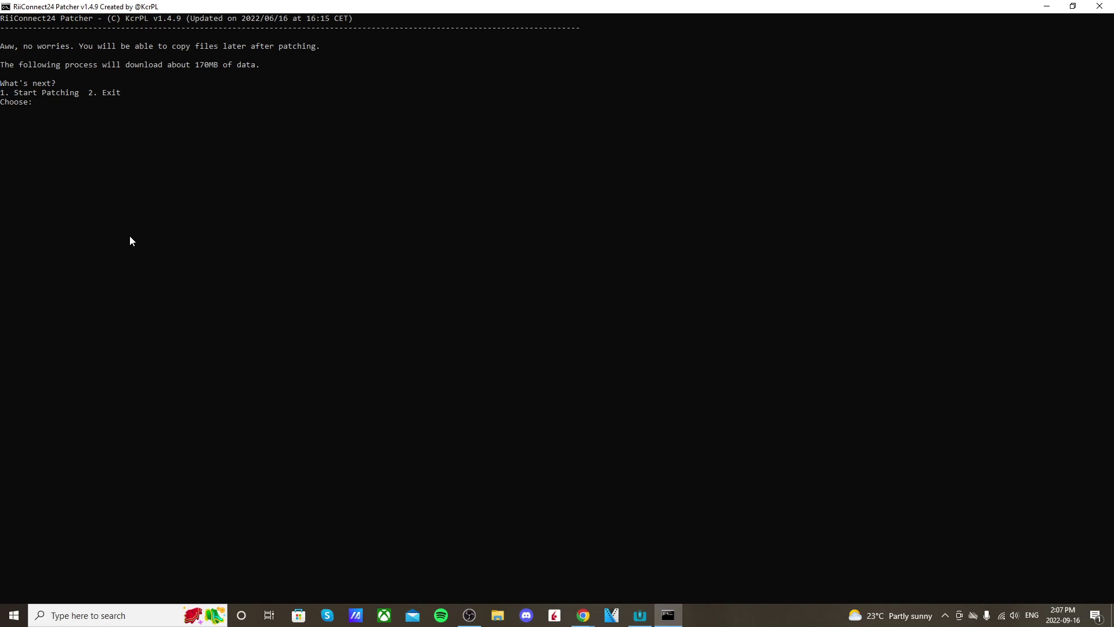
Start patching with option 1, then close the patcher once patching is done
{"action": "type", "text": "1"}
{"action": "key", "text": "Return"}
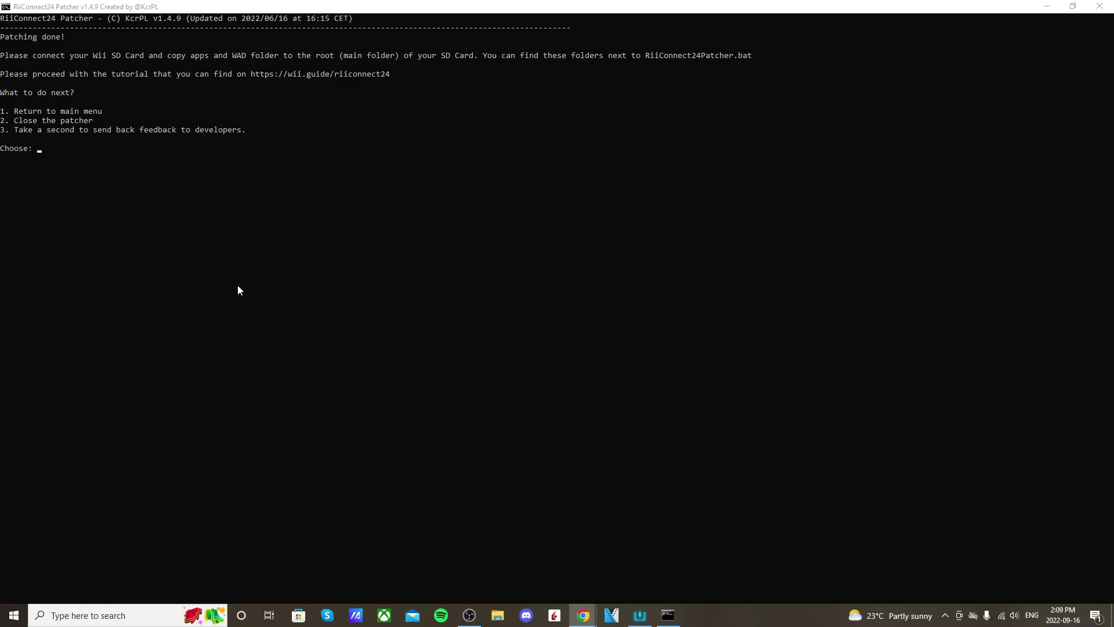
{"action": "left_click", "coordinate": [111, 218]}
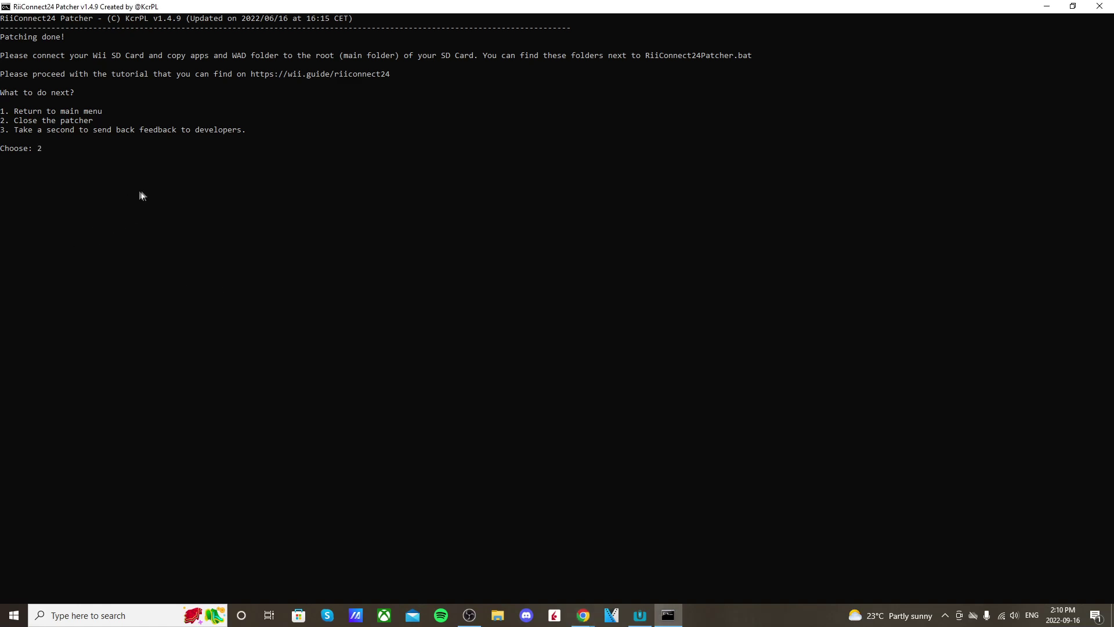
{"action": "key", "text": "Return"}
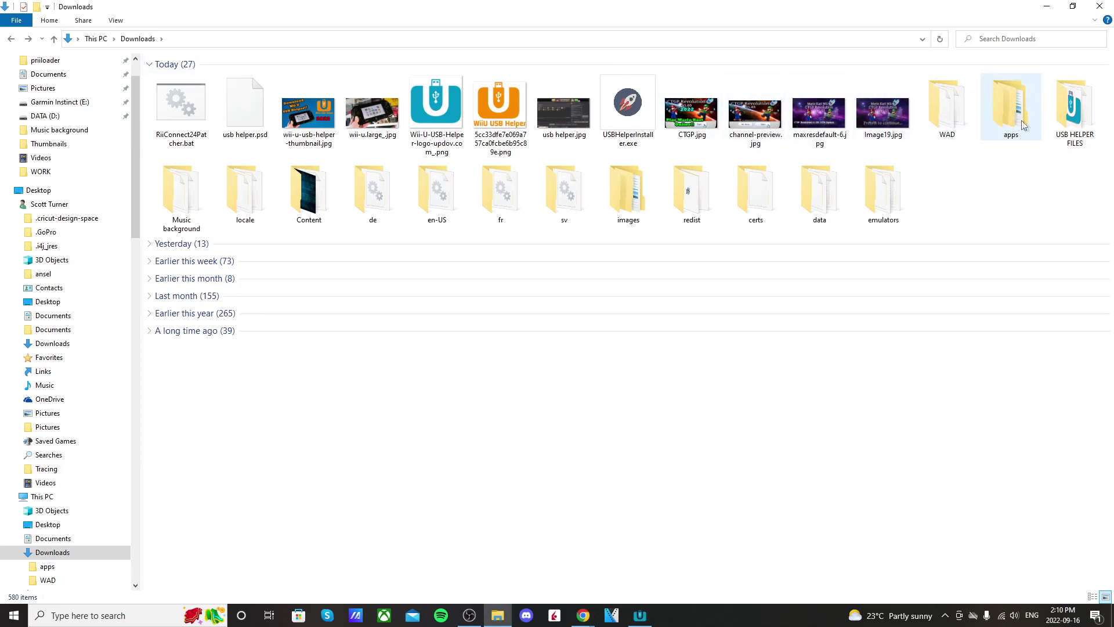
{"action": "left_click", "coordinate": [1025, 123]}
{"action": "left_click", "coordinate": [961, 114], "text": "ctrl"}
{"action": "double_click", "coordinate": [1011, 110]}
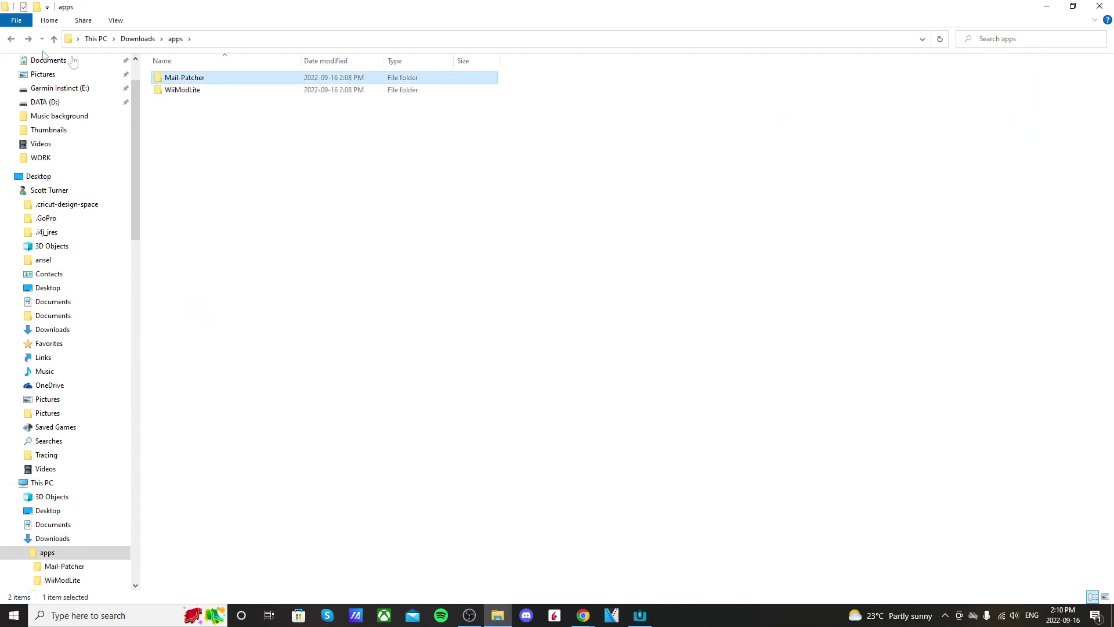
{"action": "double_click", "coordinate": [199, 79]}
{"action": "left_click_drag", "start_coordinate": [196, 118], "coordinate": [191, 79]}
{"action": "key", "text": "BackSpace"}
{"action": "double_click", "coordinate": [196, 91]}
{"action": "left_click_drag", "start_coordinate": [195, 146], "coordinate": [191, 74]}
{"action": "double_click", "coordinate": [11, 38]}
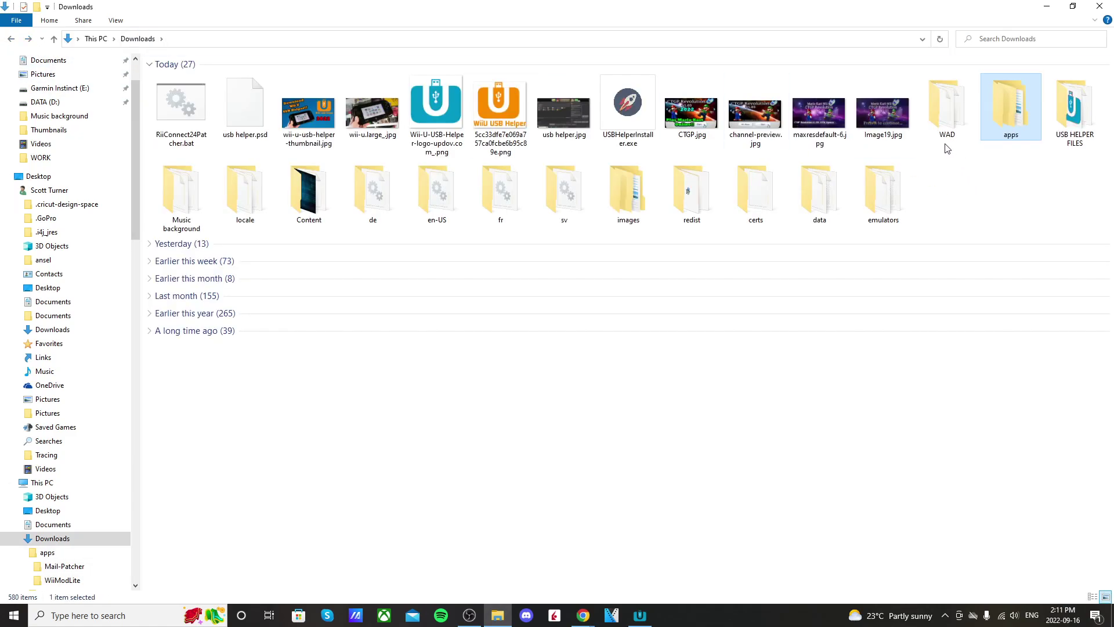
{"action": "mouse_move", "coordinate": [953, 115]}
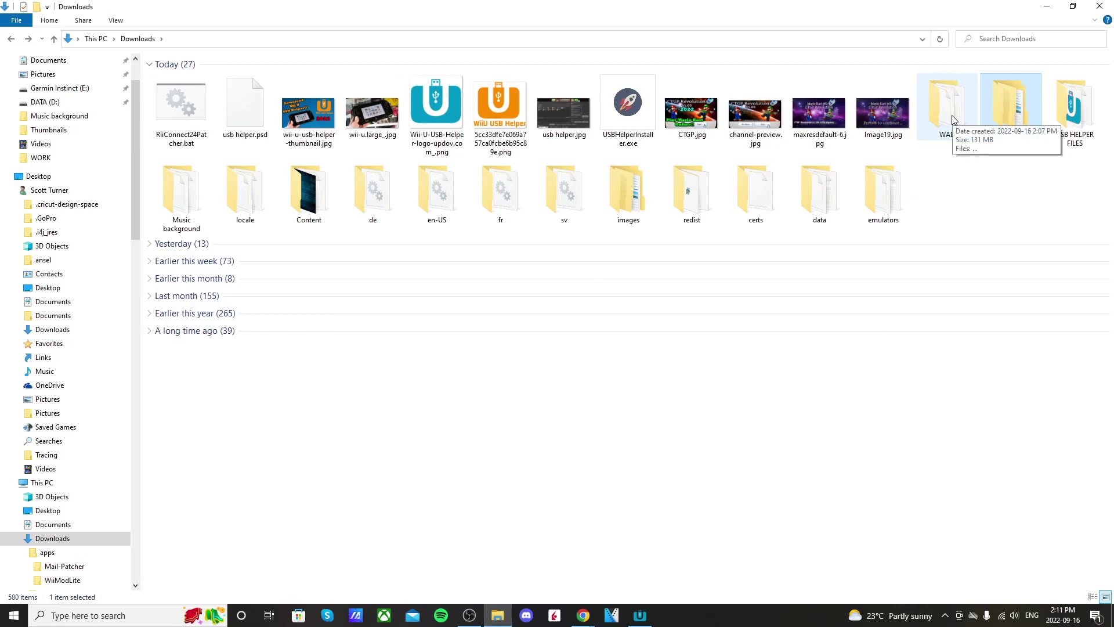
{"action": "double_click", "coordinate": [953, 115]}
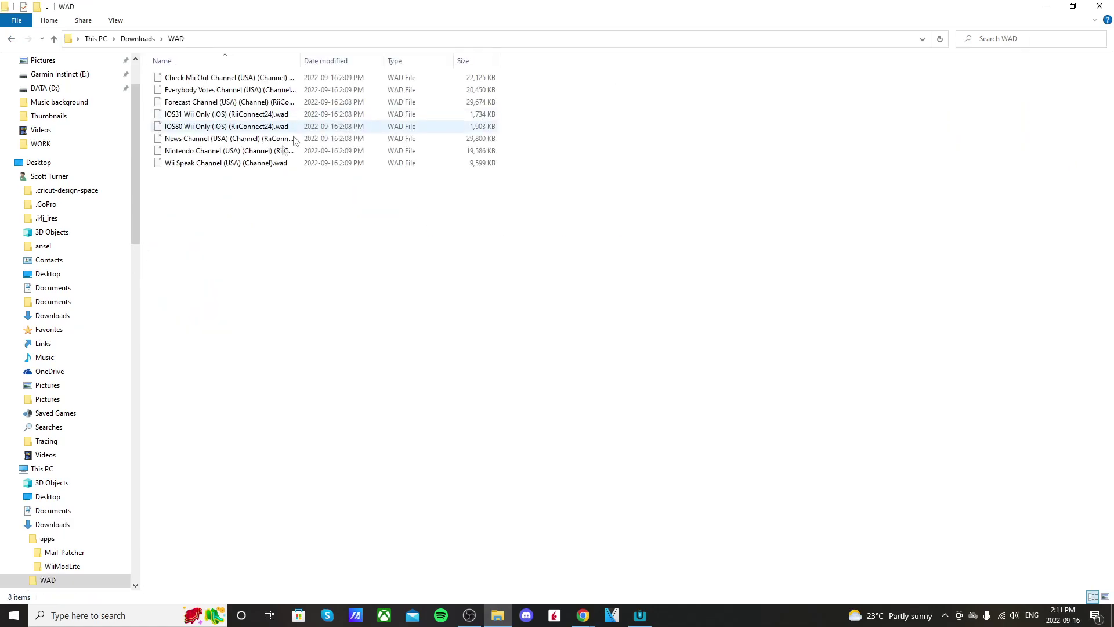
{"action": "left_click_drag", "start_coordinate": [221, 189], "coordinate": [210, 81]}
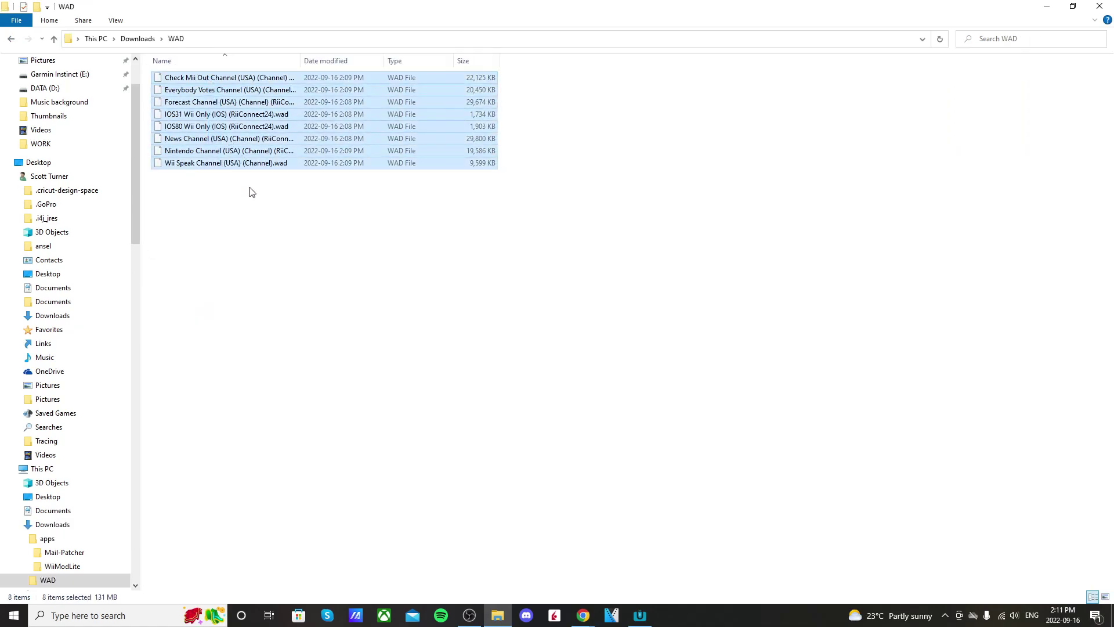
{"action": "left_click", "coordinate": [11, 38]}
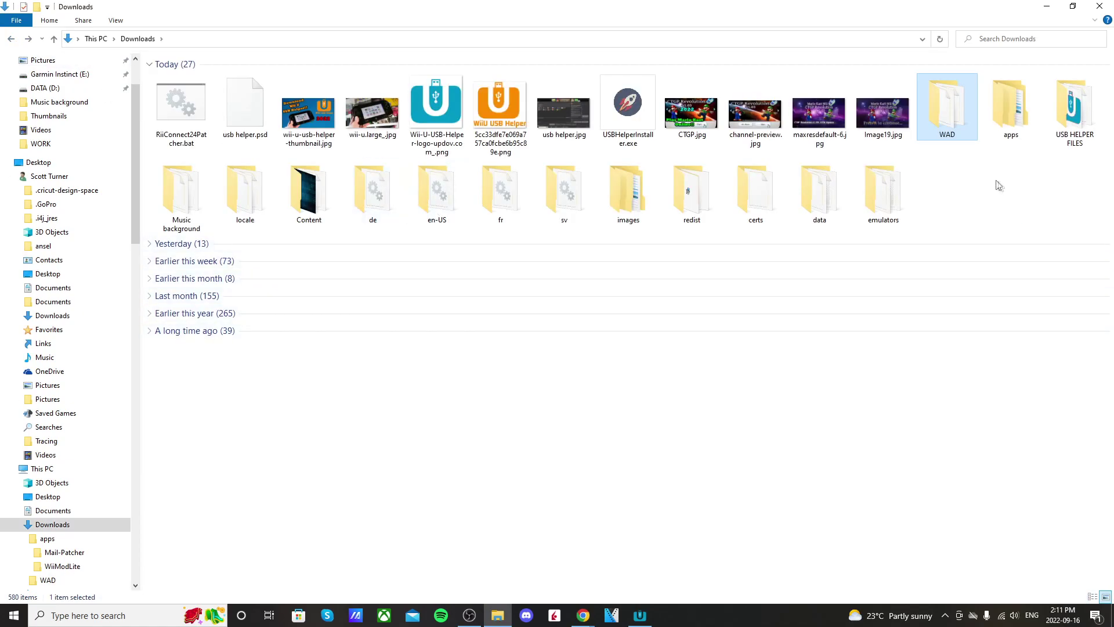
{"action": "left_click", "coordinate": [982, 197]}
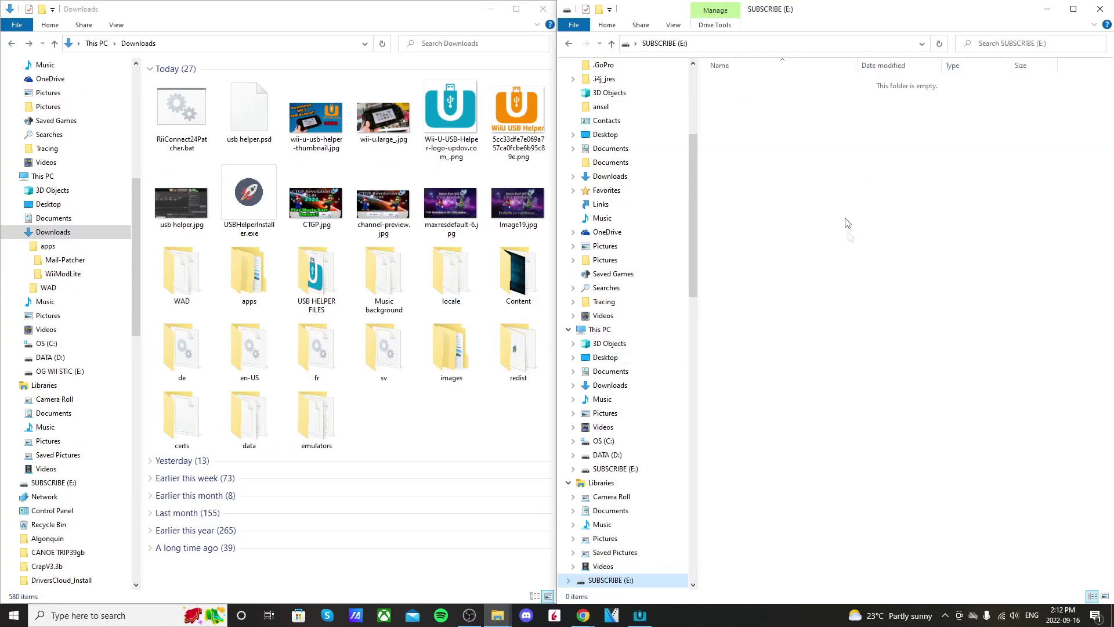
Check the properties of the empty SUBSCRIBE (E:) drive
{"action": "right_click", "coordinate": [810, 189]}
{"action": "left_click", "coordinate": [860, 334]}
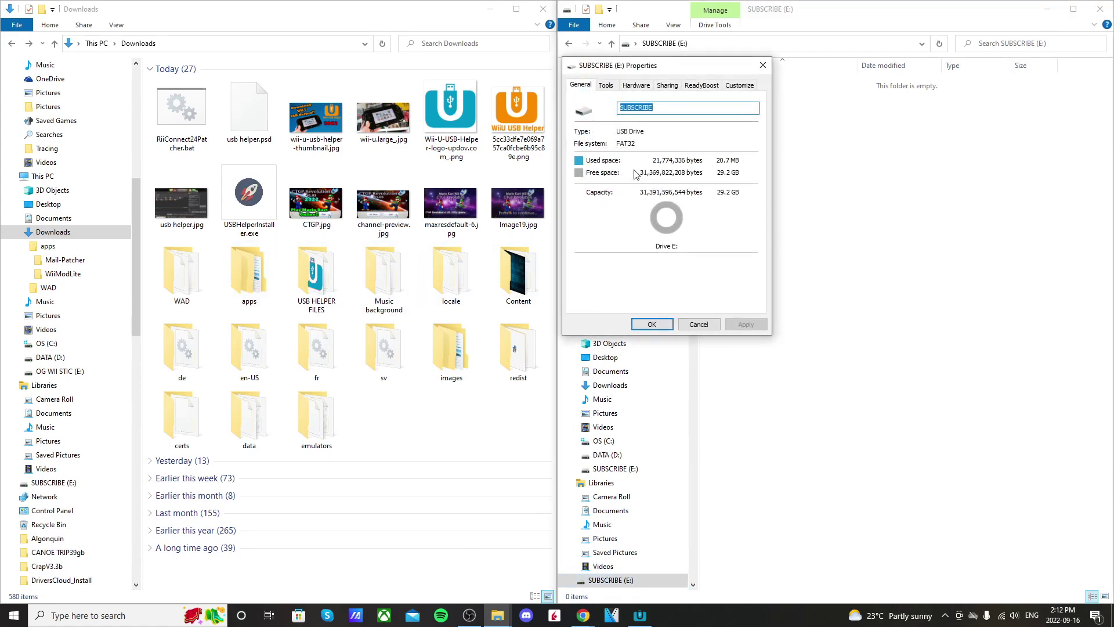
{"action": "left_click", "coordinate": [699, 324]}
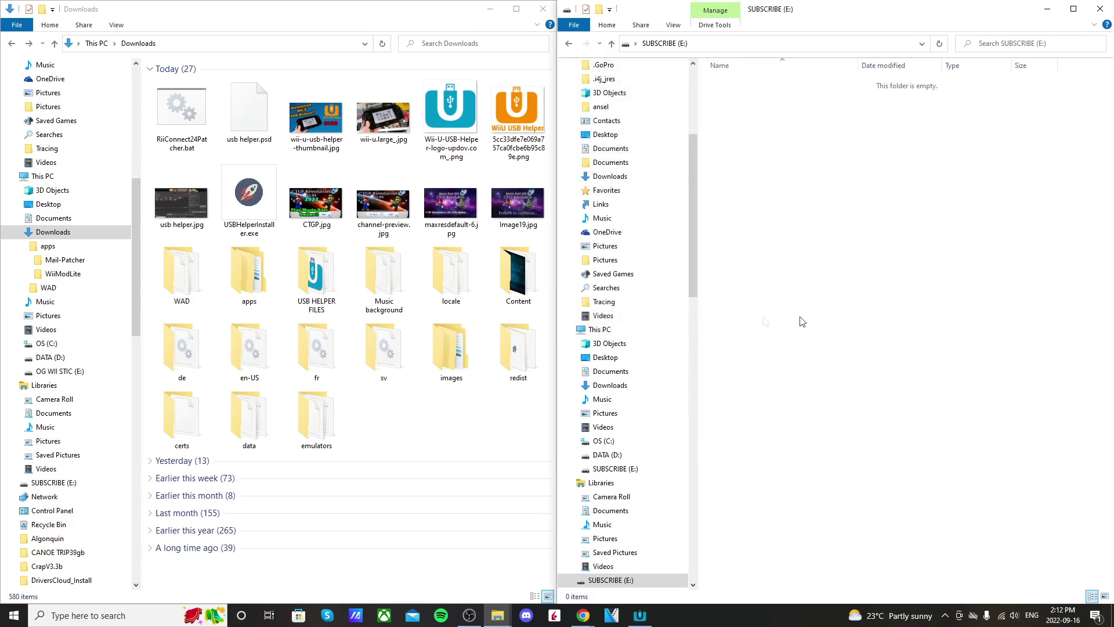
Copy the WAD and apps folders onto SUBSCRIBE (E:) and eject the drive
{"action": "left_click", "coordinate": [182, 273]}
{"action": "left_click", "coordinate": [263, 281], "text": "ctrl"}
{"action": "left_click_drag", "start_coordinate": [263, 281], "coordinate": [836, 182]}
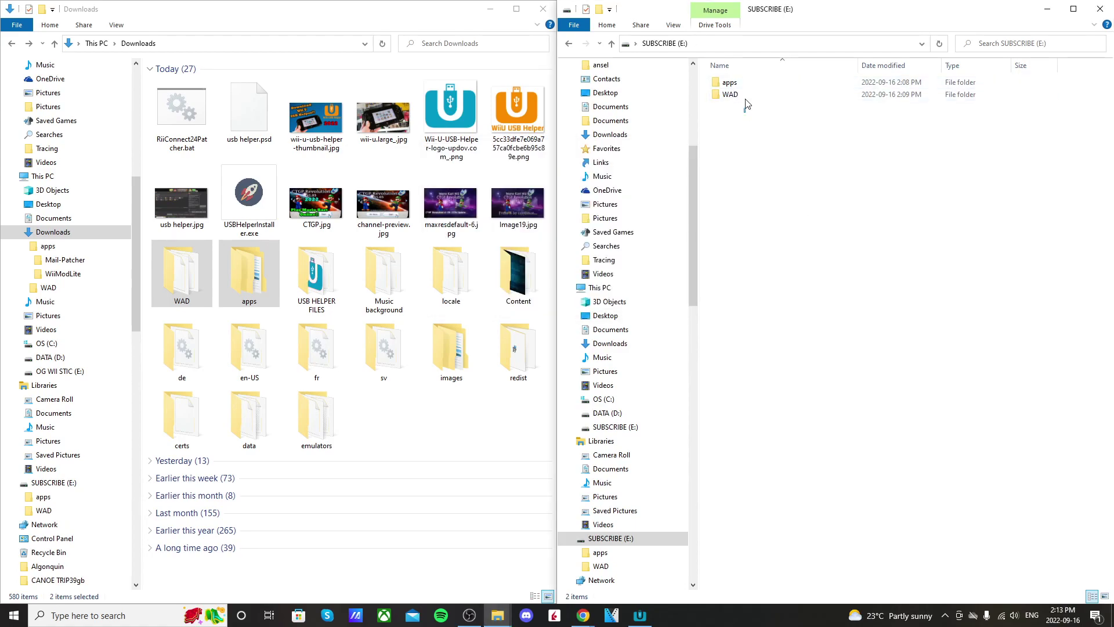
{"action": "left_click", "coordinate": [791, 146]}
{"action": "right_click", "coordinate": [615, 540]}
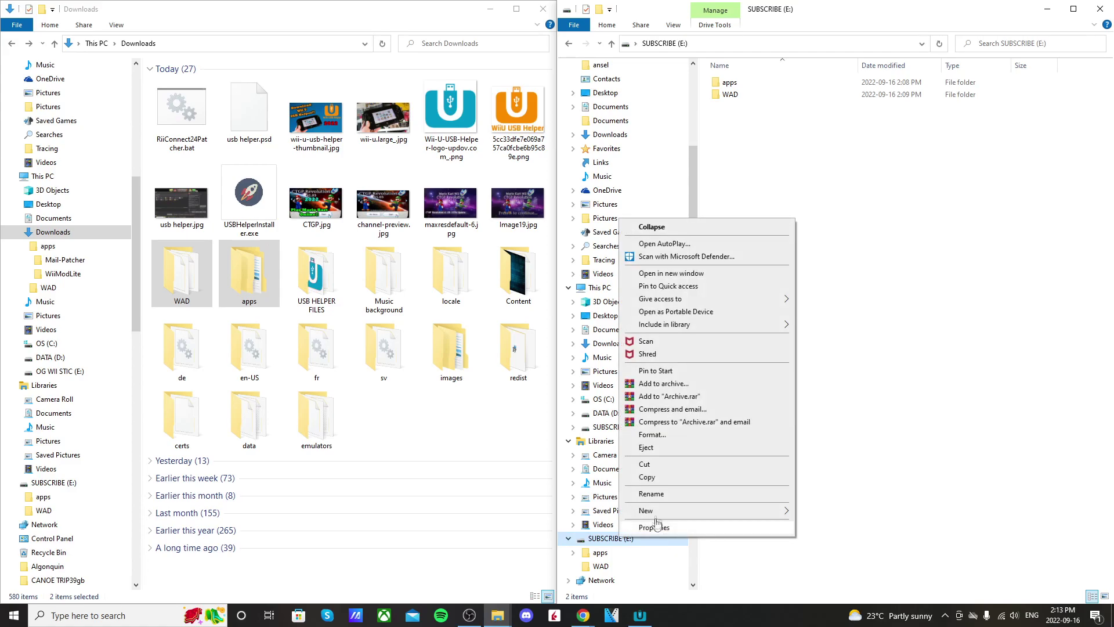
{"action": "left_click", "coordinate": [659, 447]}
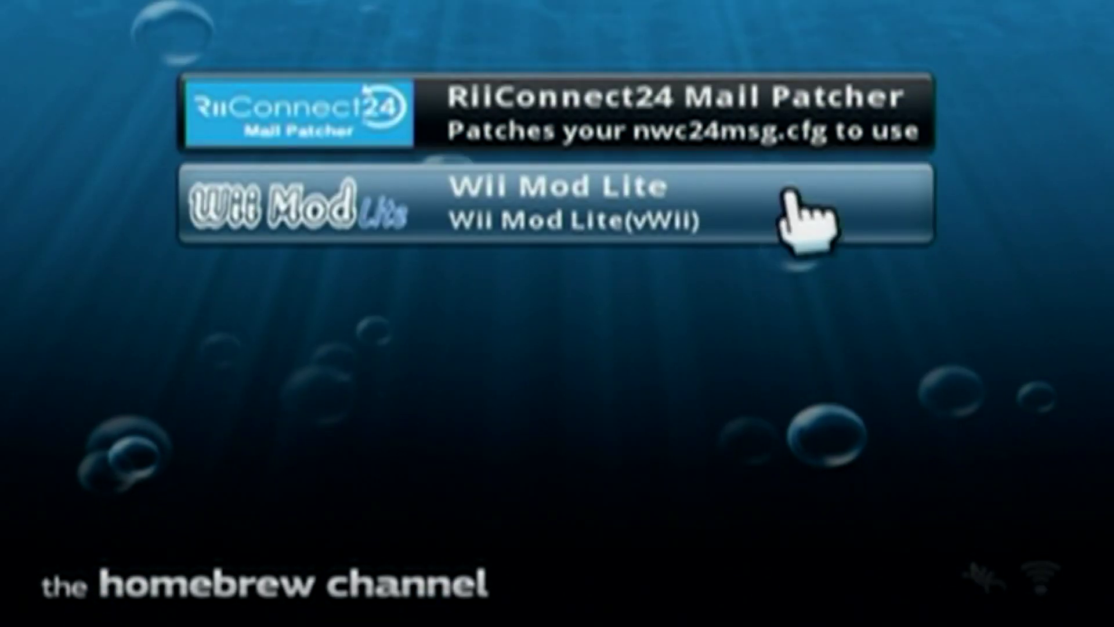
Select Wii Mod Lite in the Homebrew Channel list and load it
{"action": "left_click", "coordinate": [699, 214]}
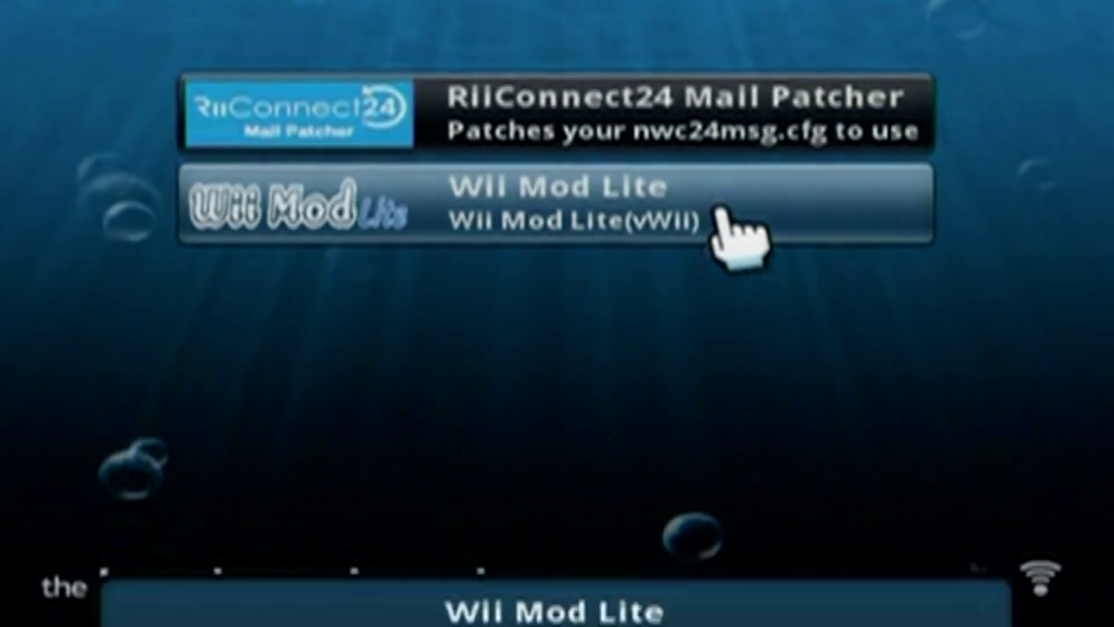
{"action": "left_click", "coordinate": [609, 485]}
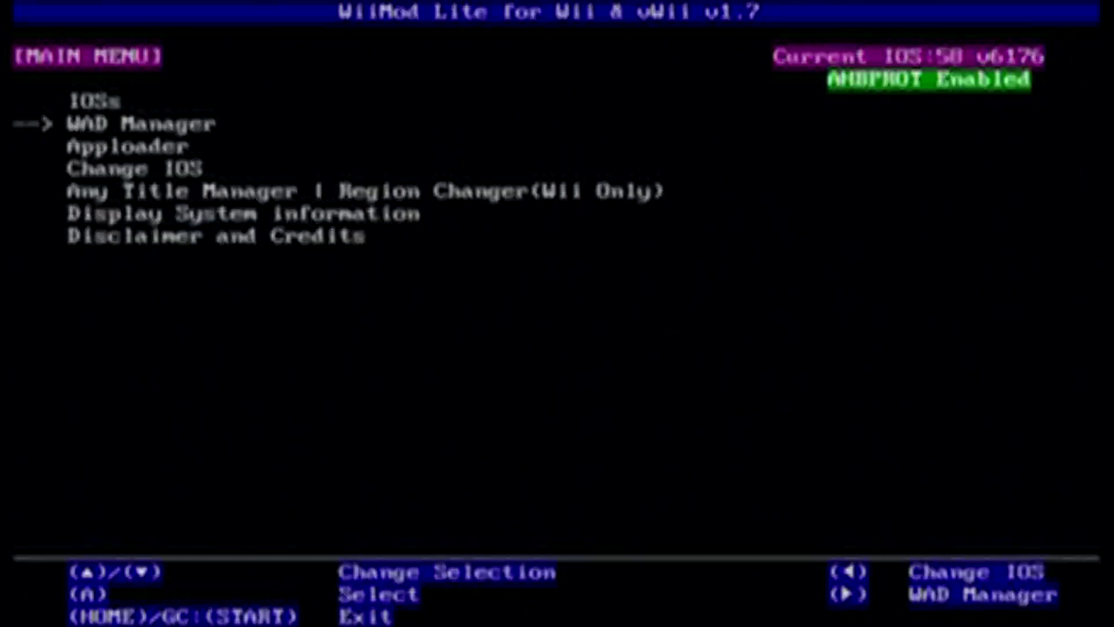
Open WAD Manager from USB Mass Storage and select the Everybody Votes Channel WAD in usb:/wad
{"action": "key", "text": "a"}
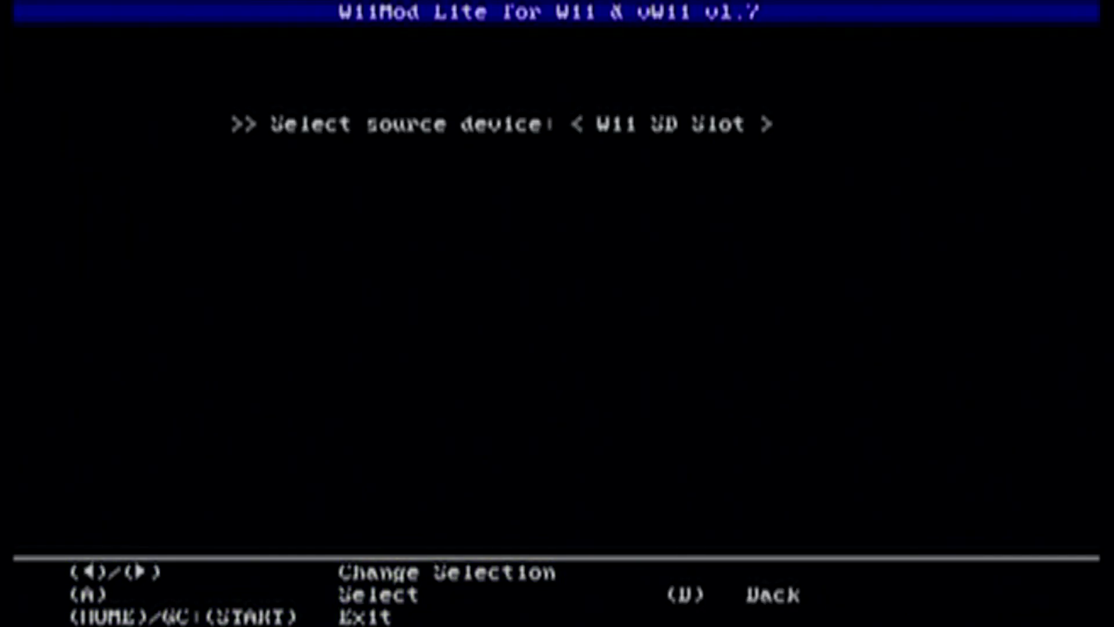
{"action": "key", "text": "Right"}
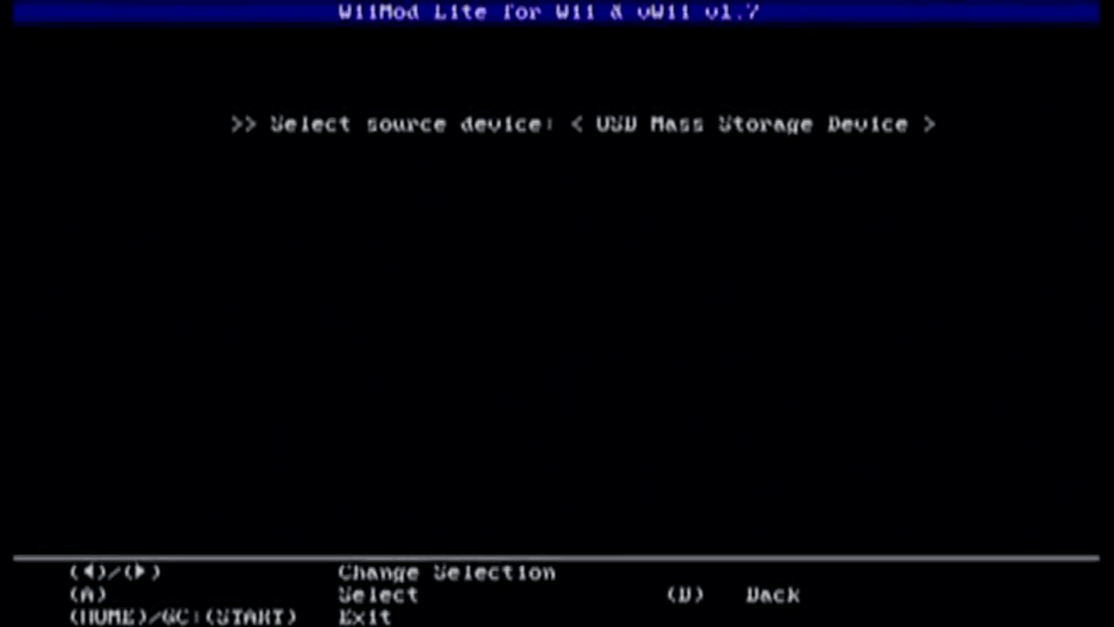
{"action": "key", "text": "Left"}
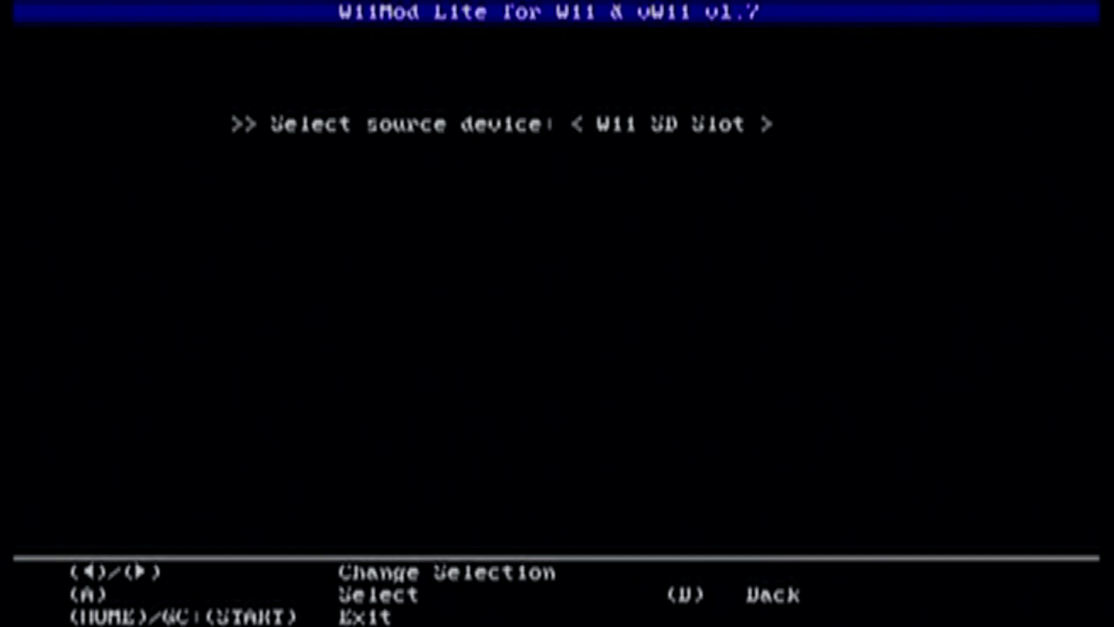
{"action": "key", "text": "Right"}
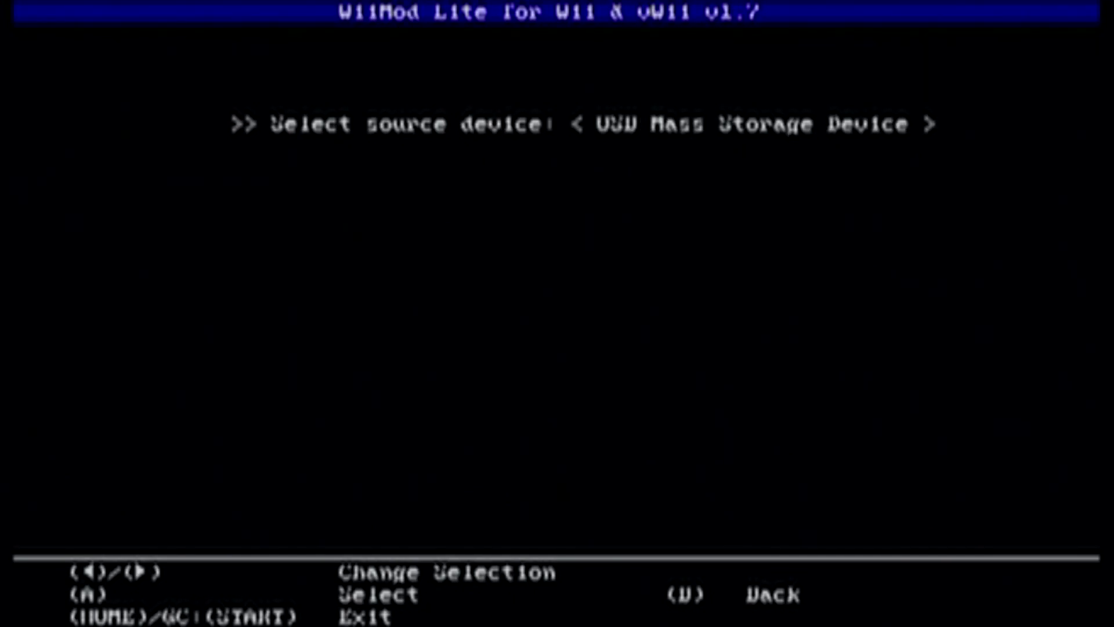
{"action": "key", "text": "Return"}
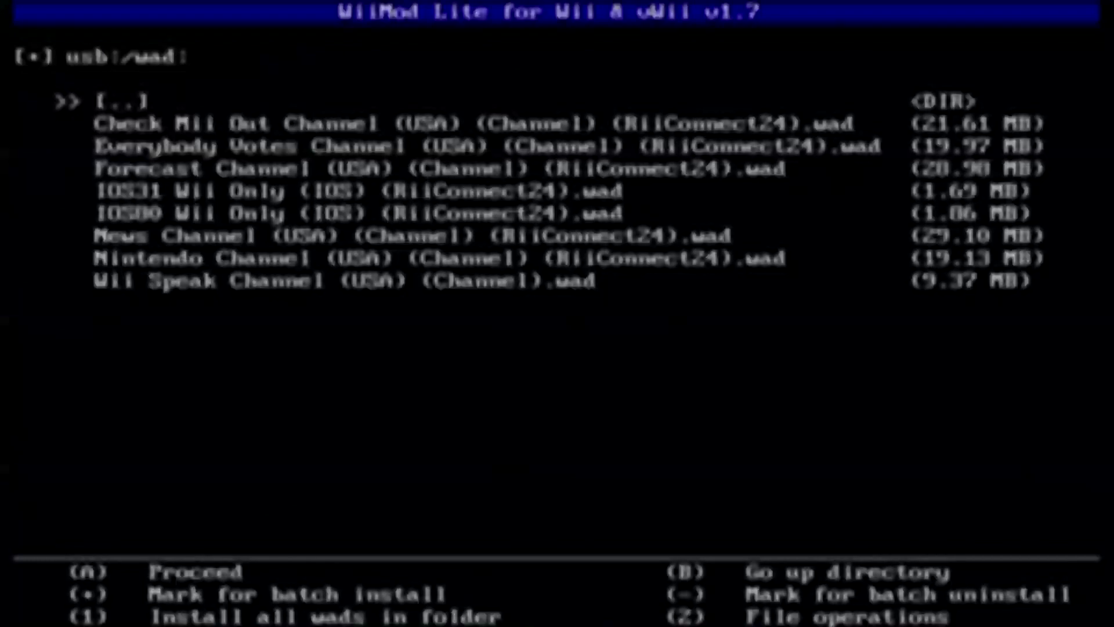
{"action": "key", "text": "Down"}
{"action": "key", "text": "Down"}
{"action": "key", "text": "Return"}
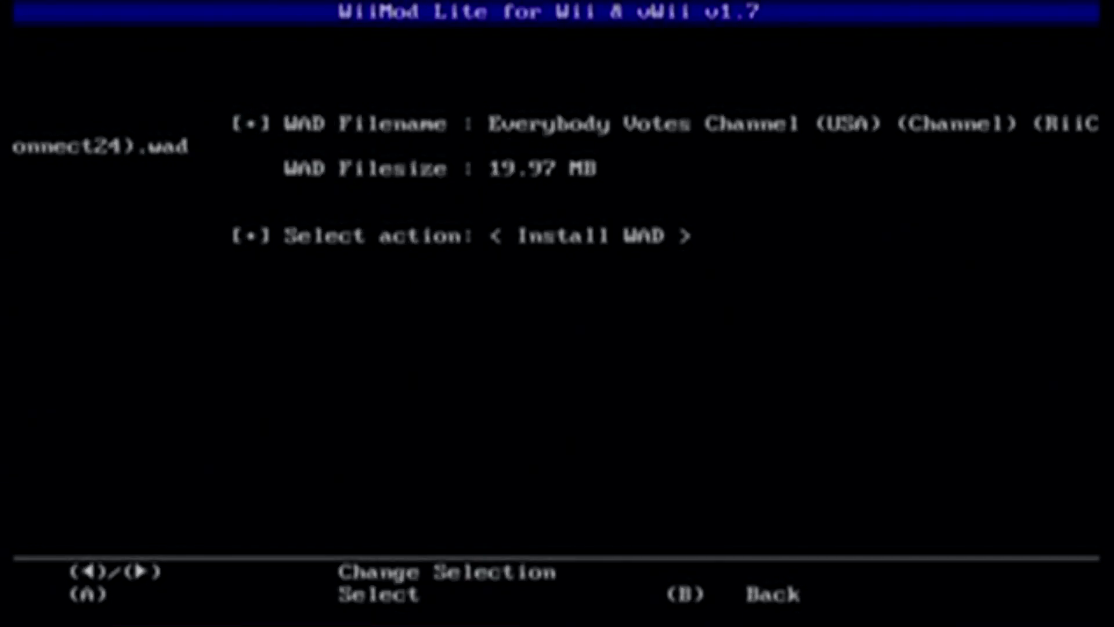
Install all eight WADs from the folder, ending with Wii Speak Channel, then exit WiiMod Lite
{"action": "key", "text": "Escape"}
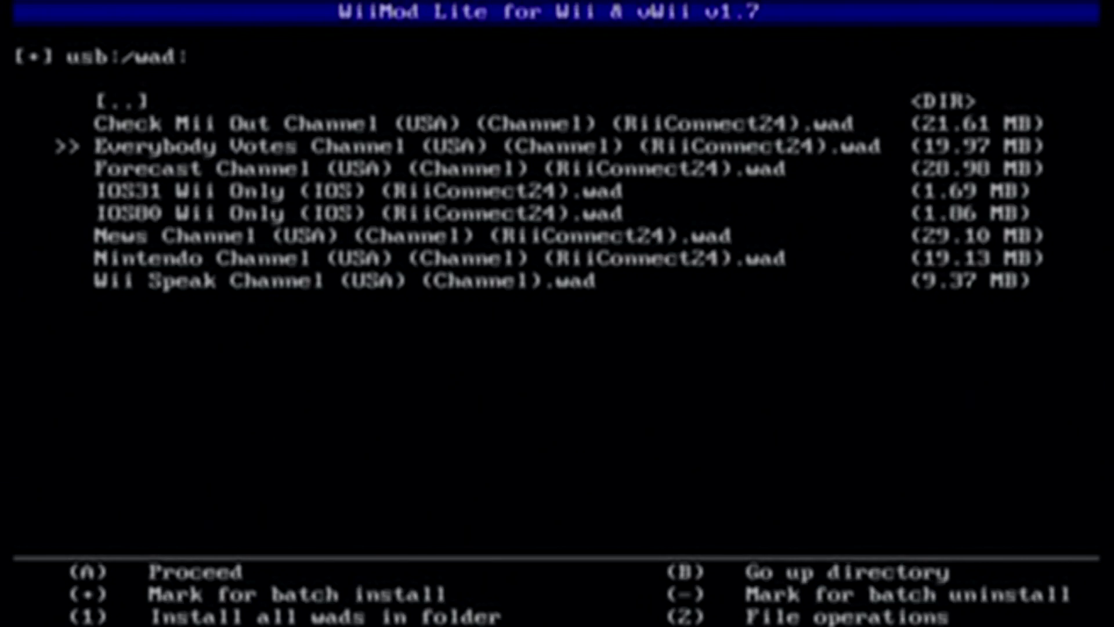
{"action": "key", "text": "plus"}
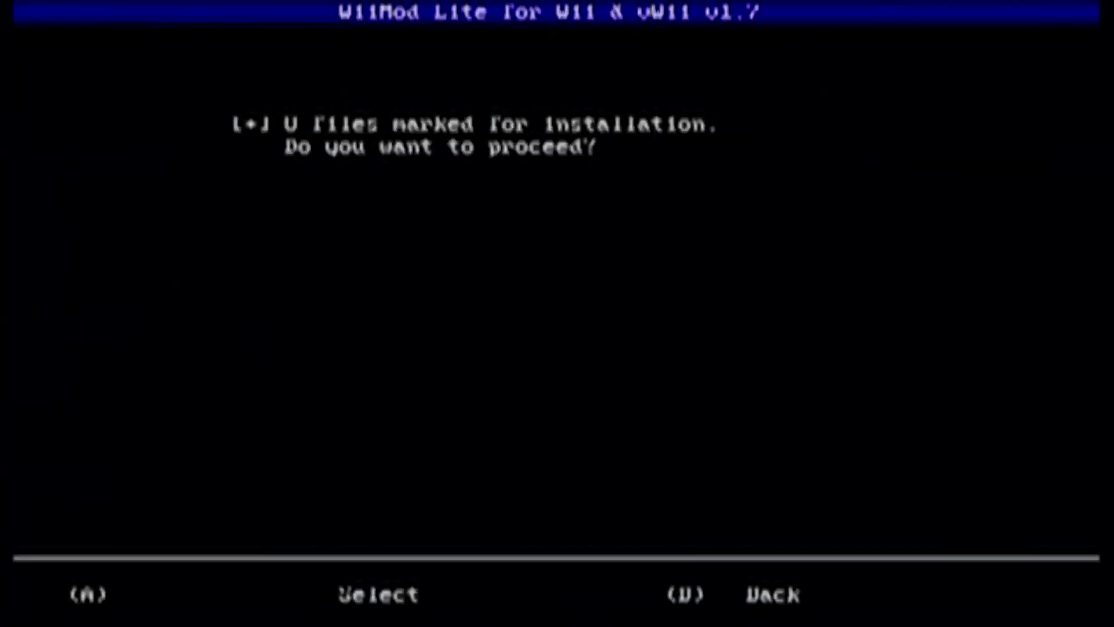
{"action": "key", "text": "Return"}
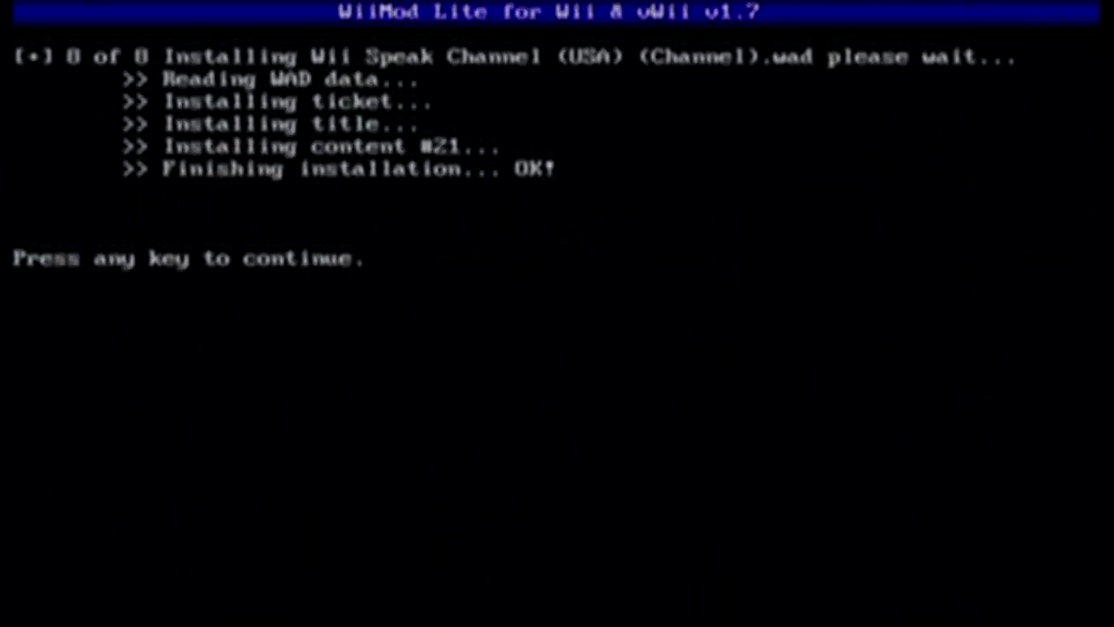
{"action": "key", "text": "Return"}
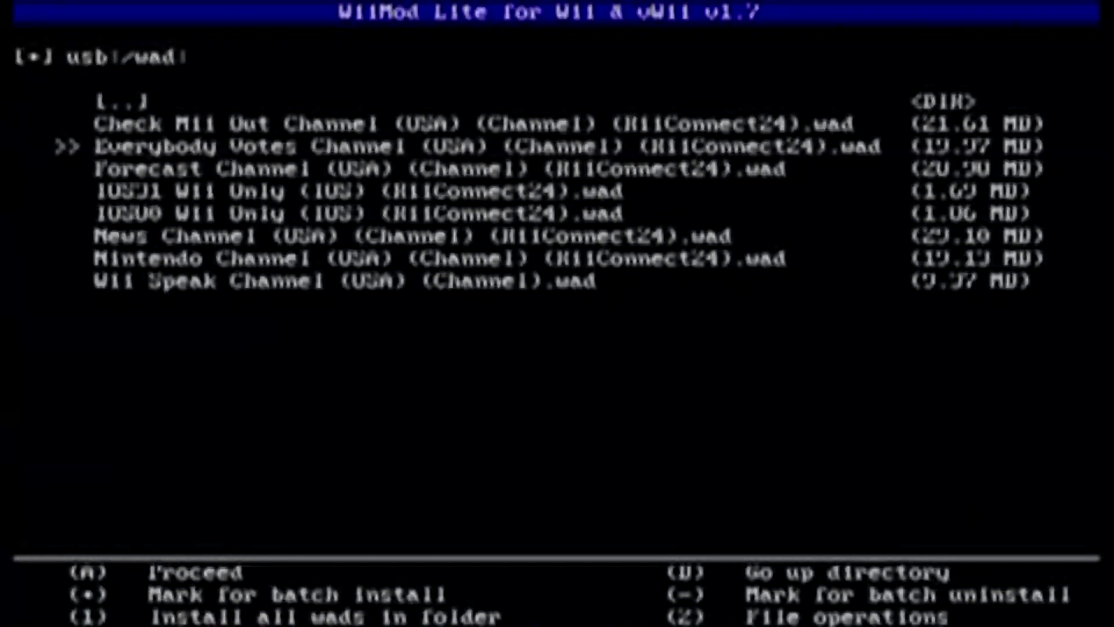
{"action": "key", "text": "Home"}
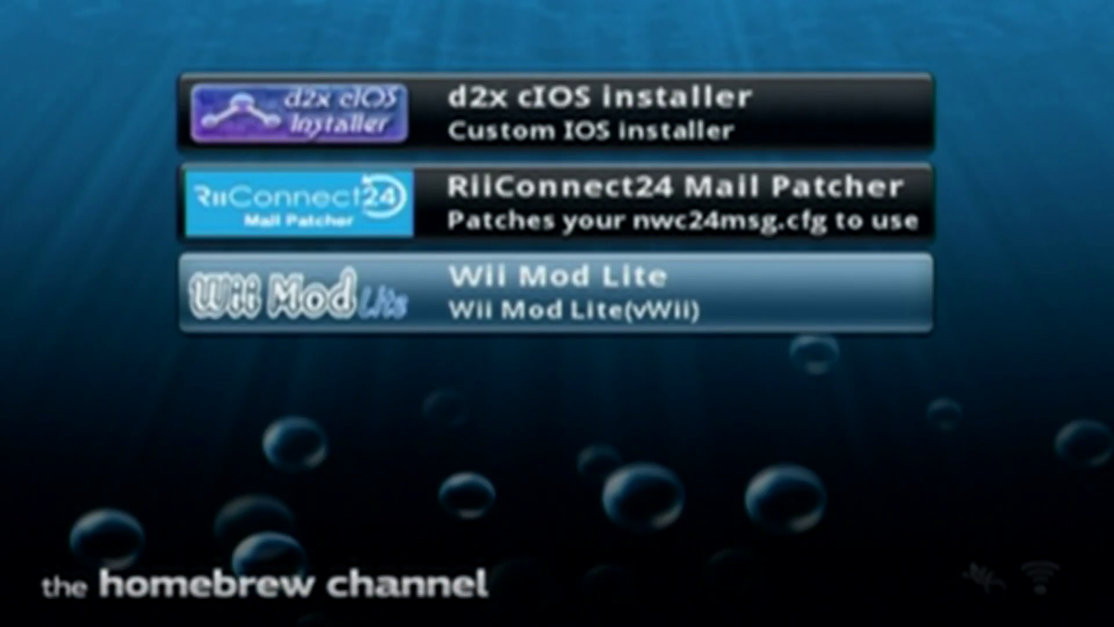
{"action": "key", "text": "Home"}
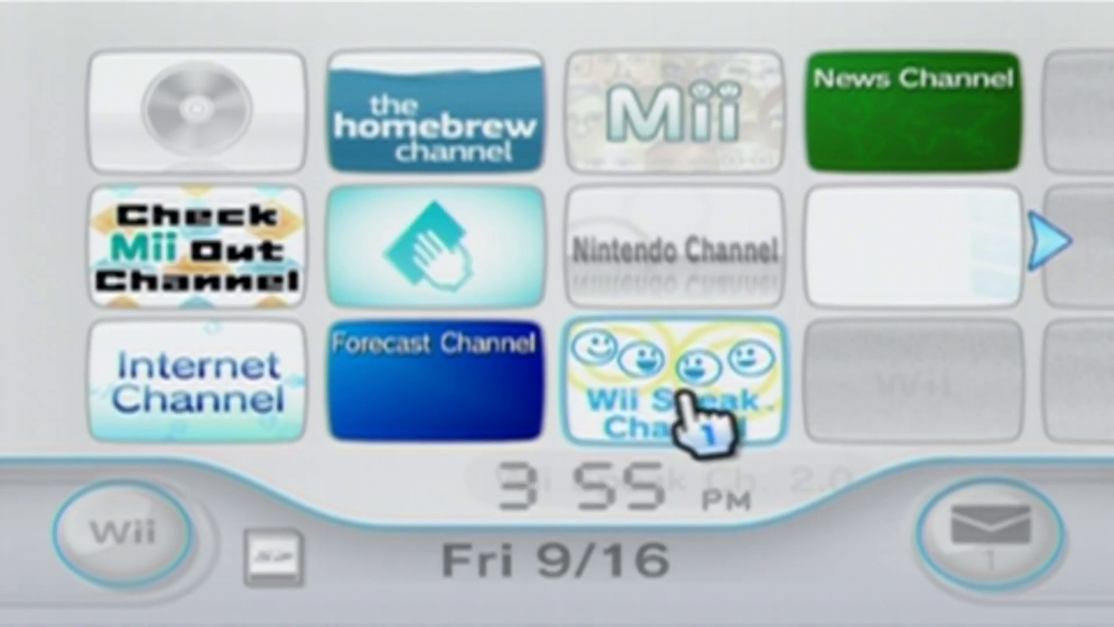
Reopen the Homebrew Channel from the Wii Menu channel grid
{"action": "left_click", "coordinate": [517, 122]}
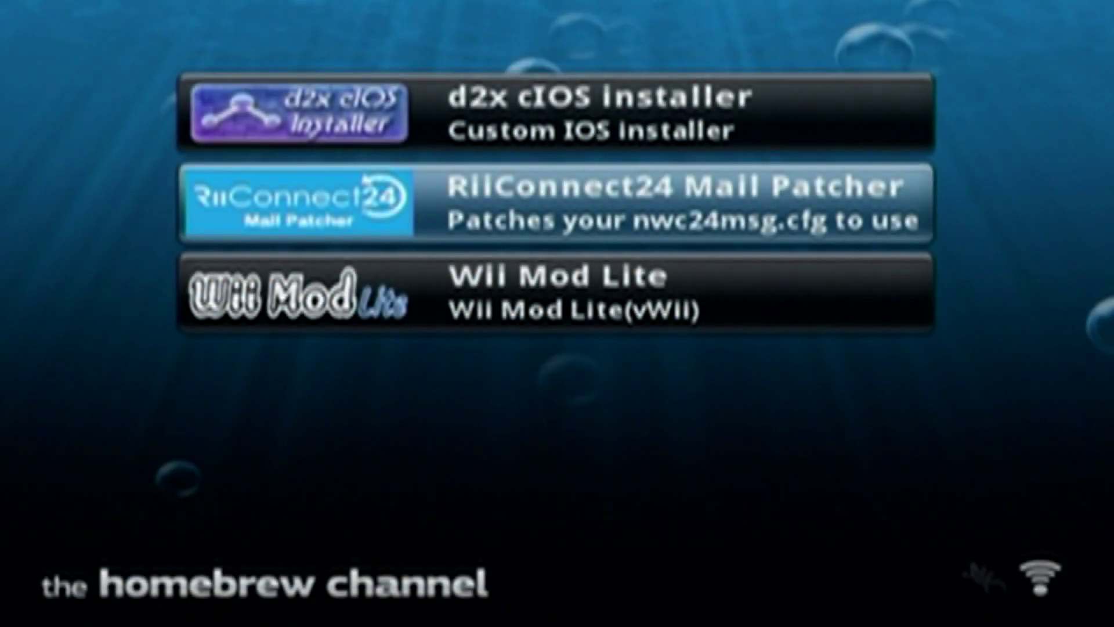
{"action": "key", "text": "Return"}
{"action": "key", "text": "Left"}
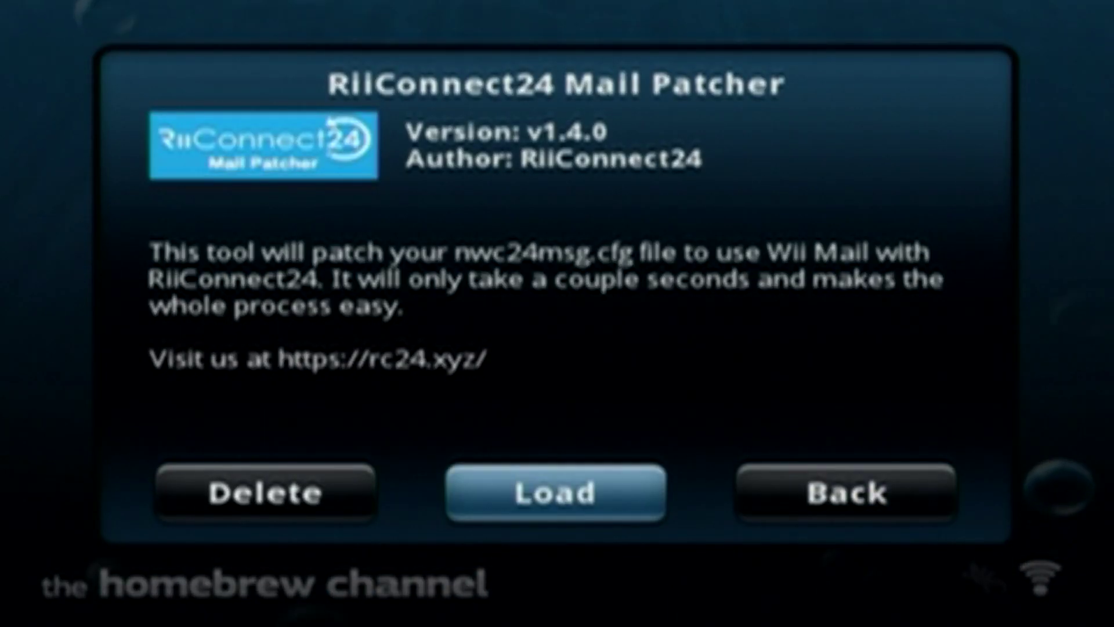
{"action": "key", "text": "Return"}
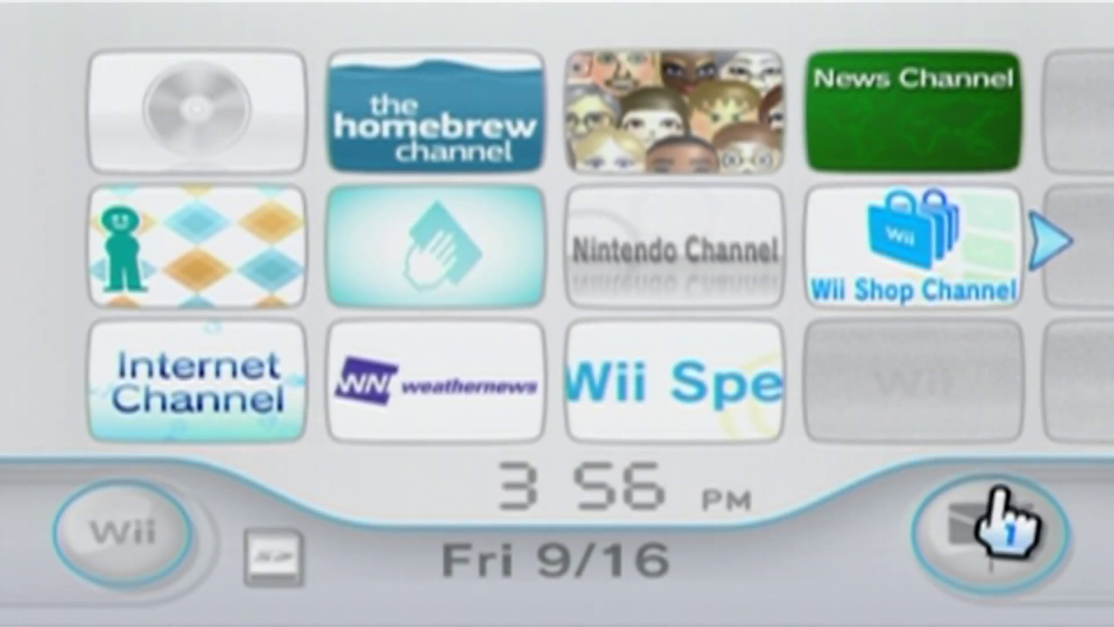
{"action": "left_click", "coordinate": [990, 496]}
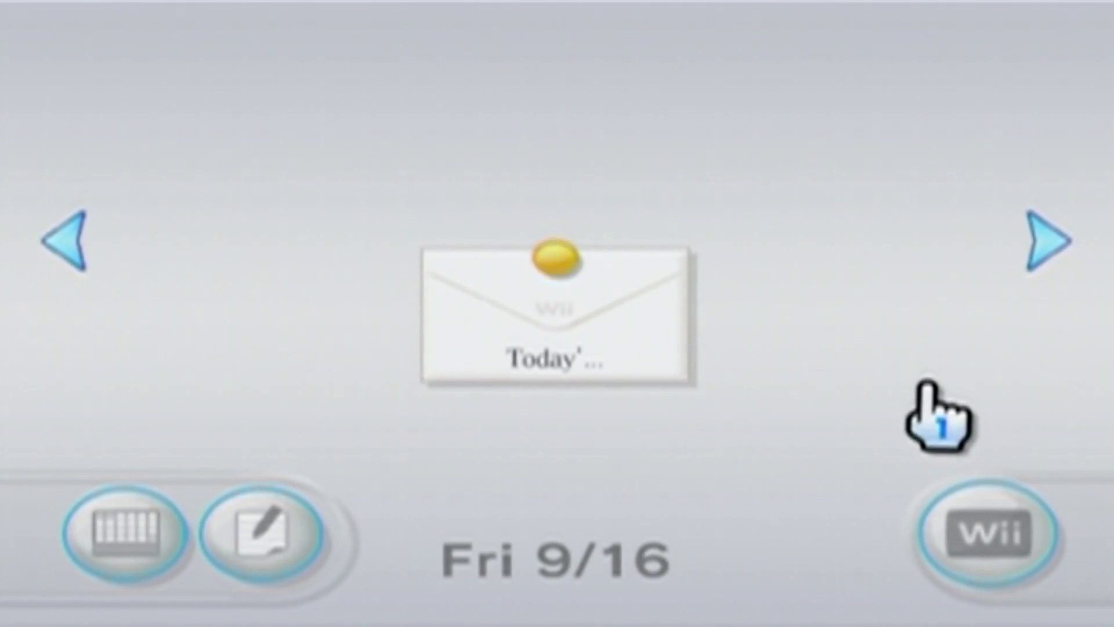
Leave the Message Board and return to the Wii Menu
{"action": "left_click", "coordinate": [1004, 531]}
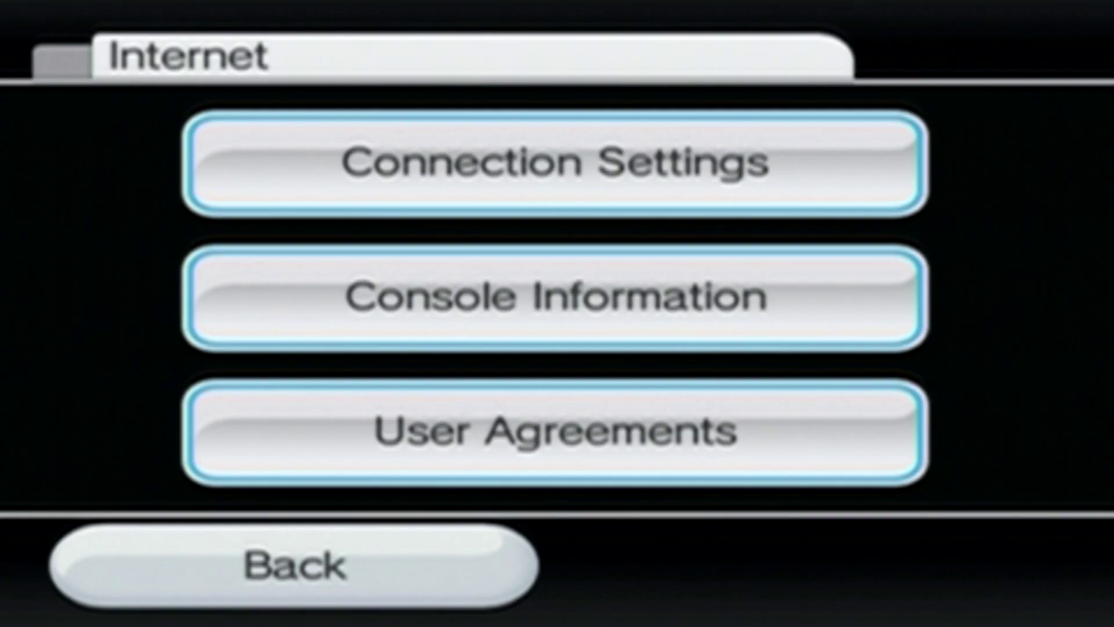
Set Connection 1's Auto-Obtain DNS to No and open the Advanced DNS settings
{"action": "left_click", "coordinate": [667, 174]}
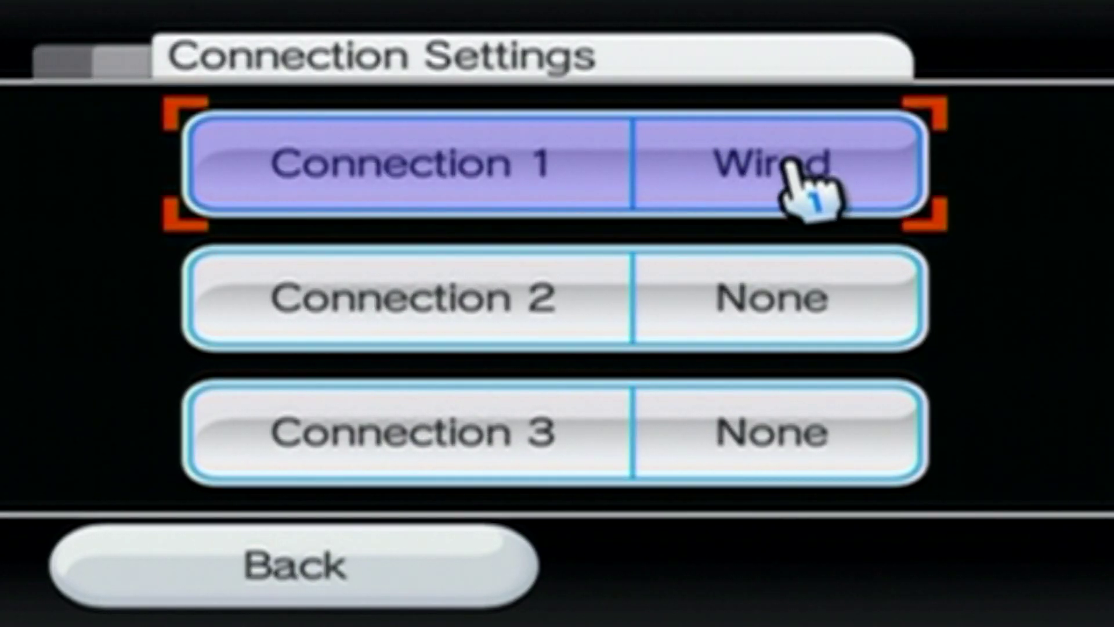
{"action": "left_click", "coordinate": [749, 174]}
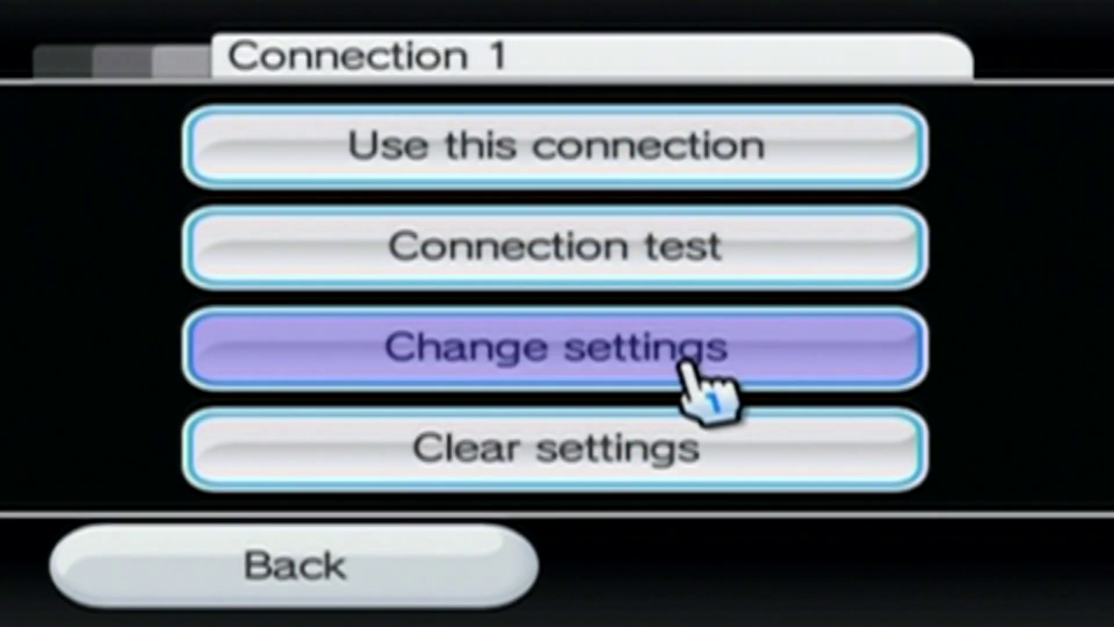
{"action": "left_click", "coordinate": [749, 354]}
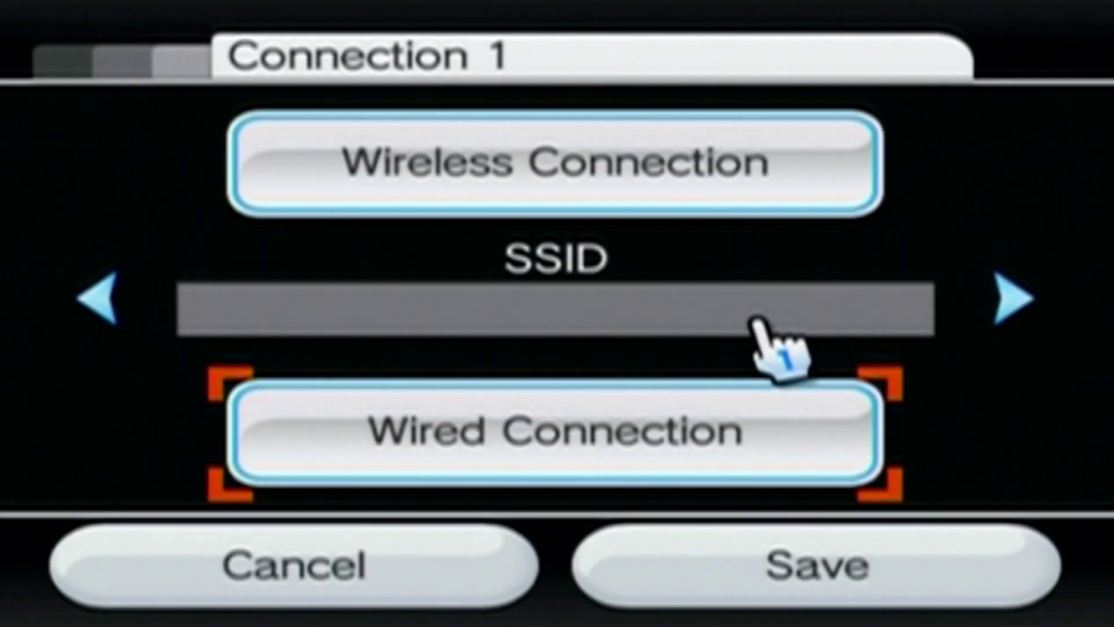
{"action": "left_click", "coordinate": [1010, 299]}
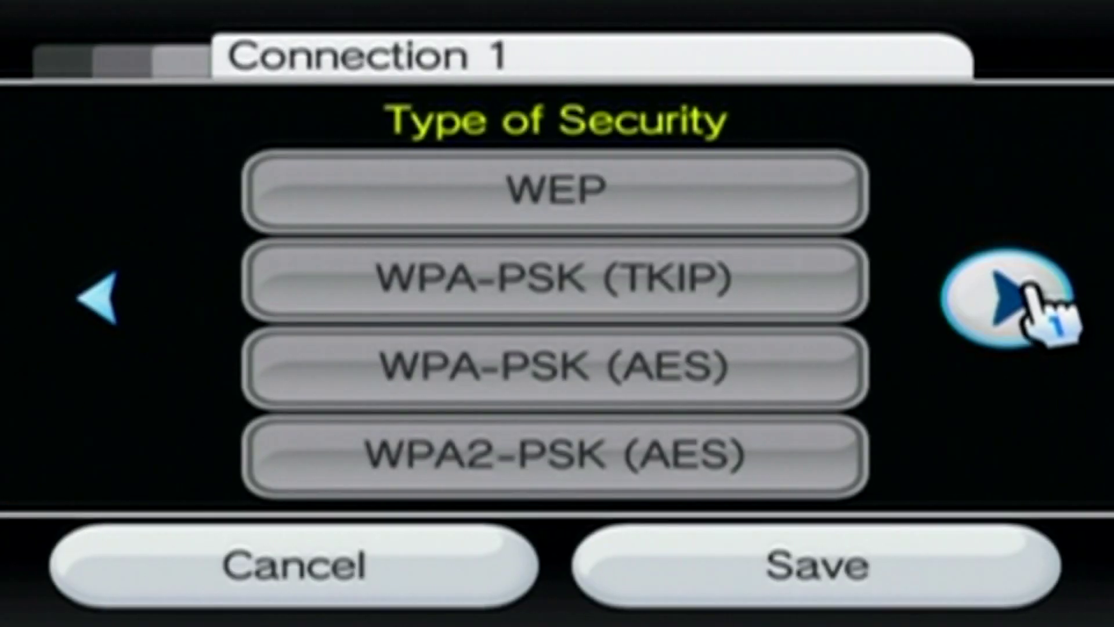
{"action": "left_click", "coordinate": [1017, 301]}
{"action": "left_click", "coordinate": [1022, 299]}
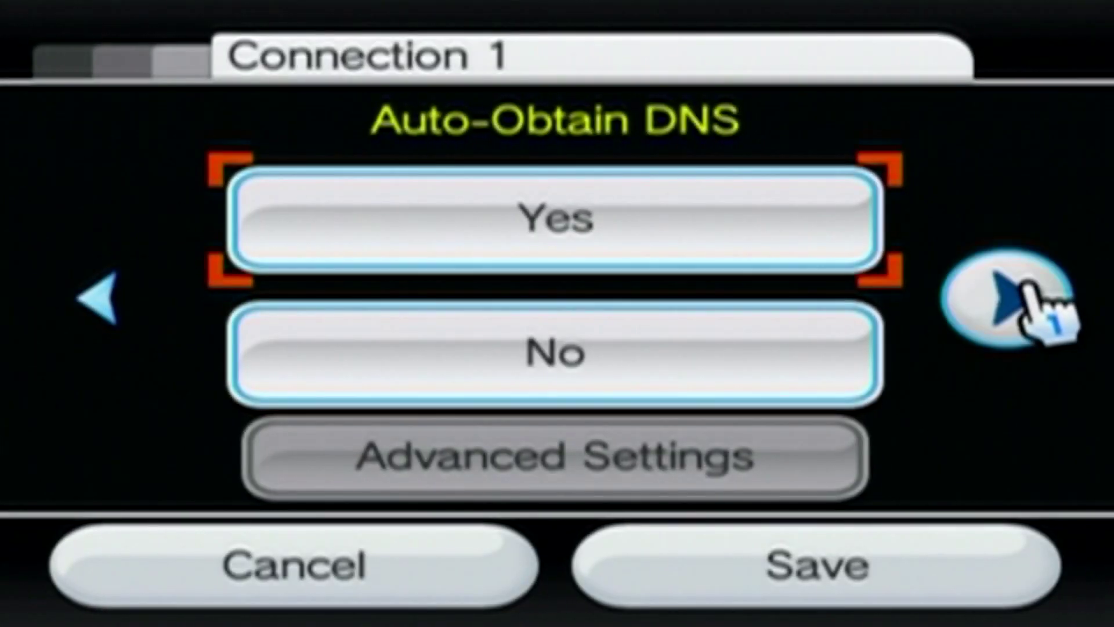
{"action": "left_click", "coordinate": [638, 380]}
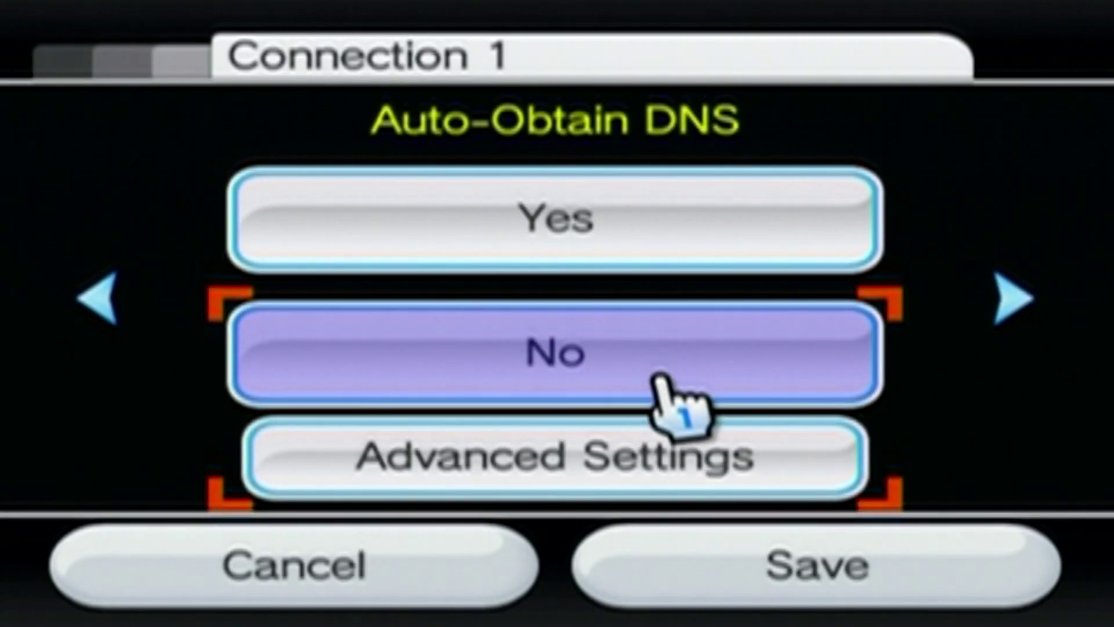
{"action": "left_click", "coordinate": [609, 461]}
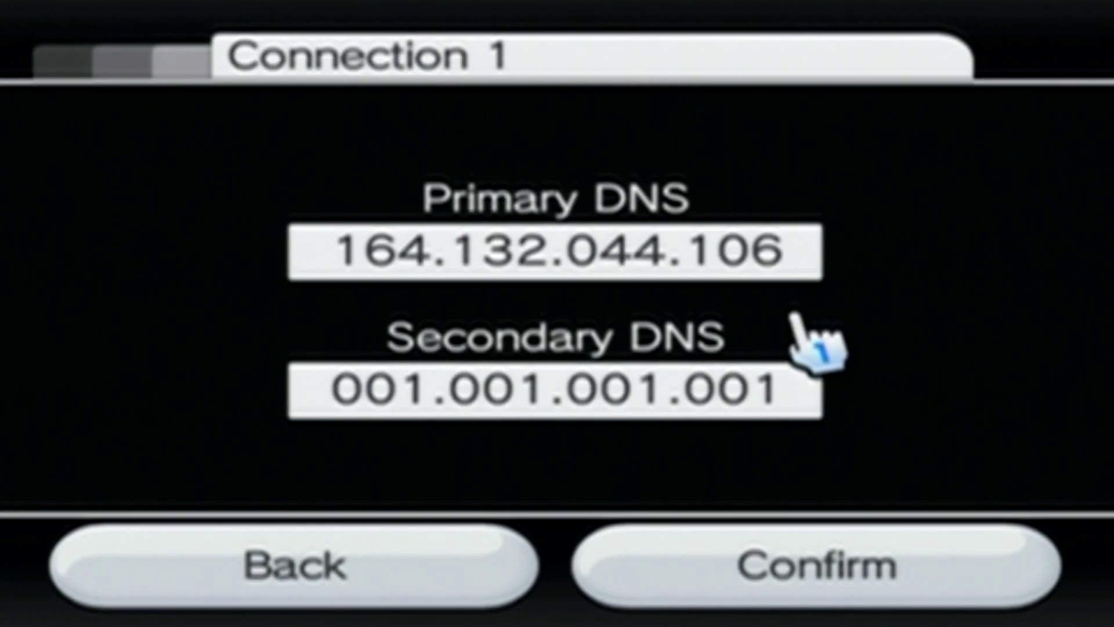
Clear the old Primary DNS address 164.132.044.106
{"action": "left_click", "coordinate": [722, 261]}
{"action": "left_click", "coordinate": [981, 258]}
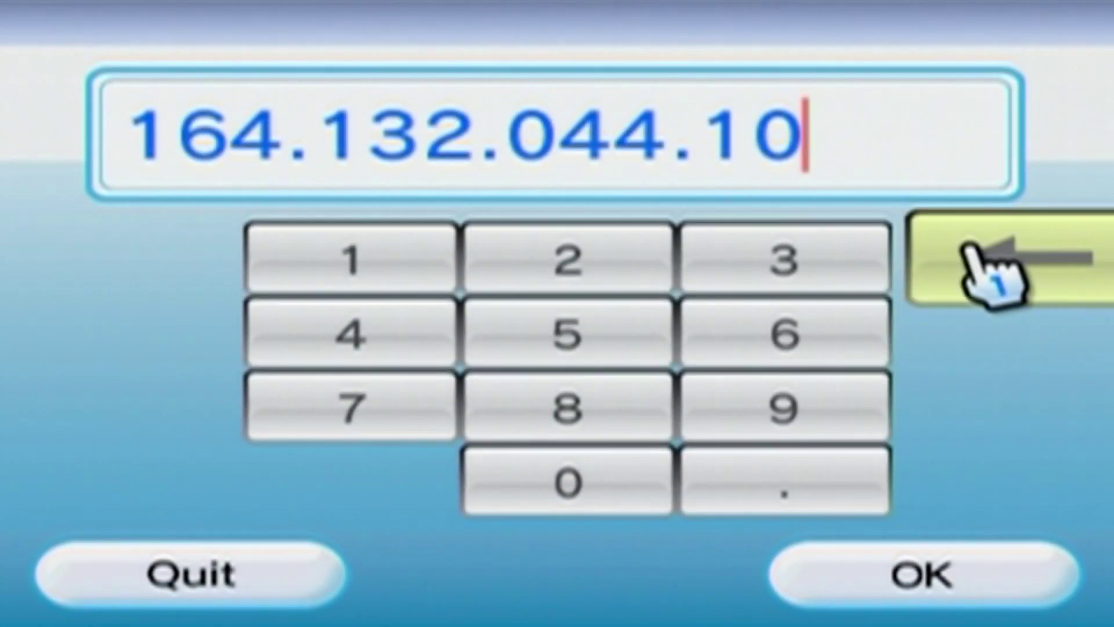
{"action": "left_click", "coordinate": [1009, 255]}
{"action": "triple_click", "coordinate": [1010, 254]}
{"action": "double_click", "coordinate": [1011, 255]}
{"action": "triple_click", "coordinate": [1013, 256]}
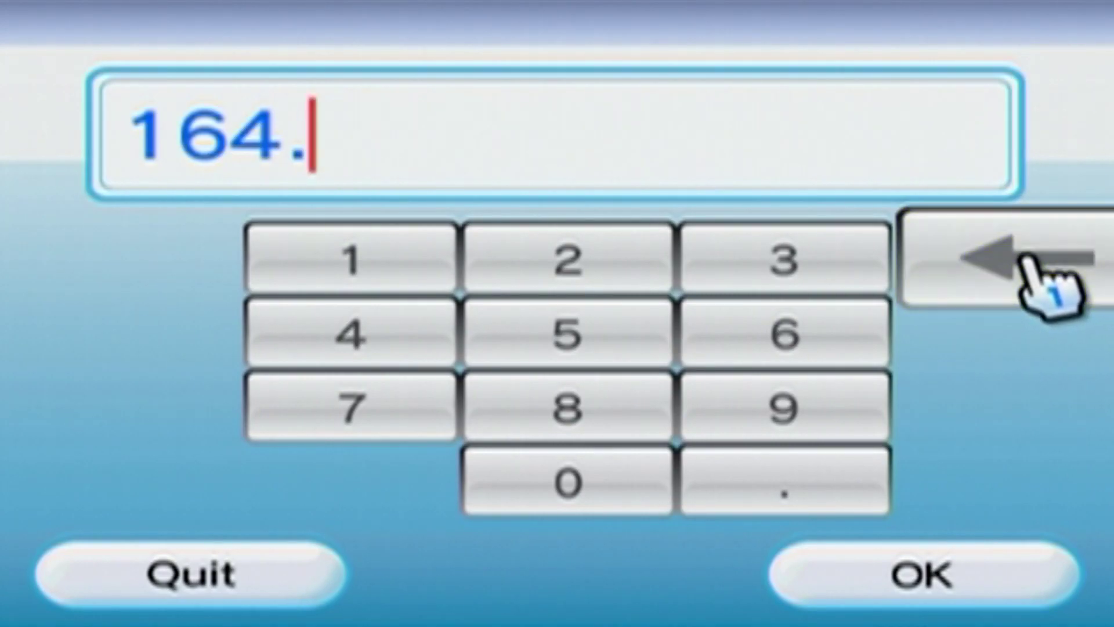
{"action": "double_click", "coordinate": [1015, 259]}
{"action": "double_click", "coordinate": [1013, 262]}
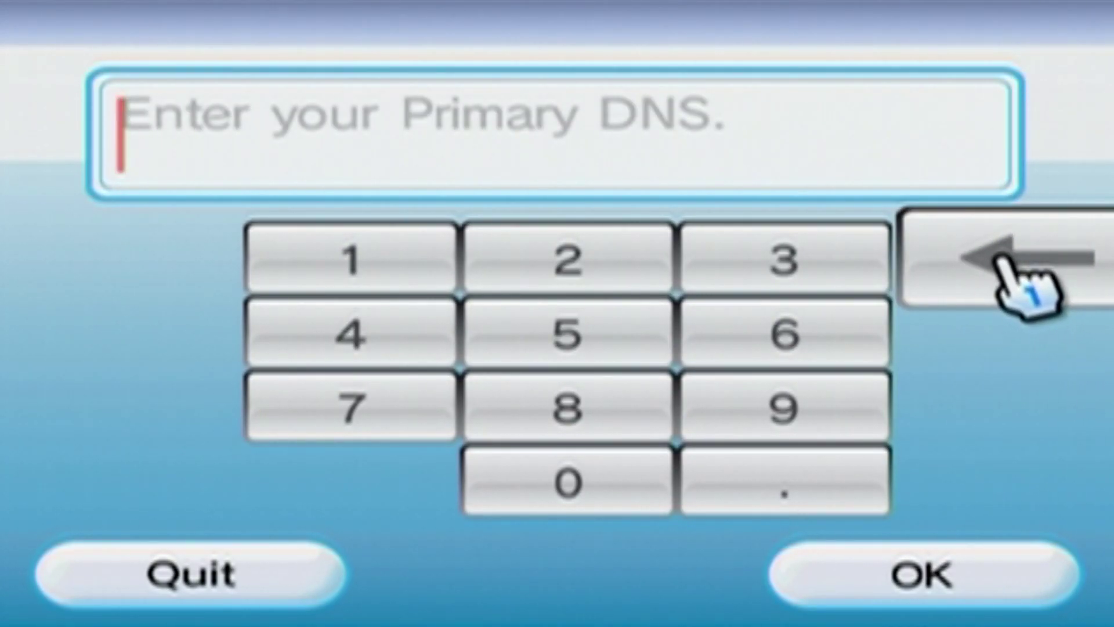
Enter 167.86.108.126 as the Primary DNS and confirm it
{"action": "left_click", "coordinate": [444, 269]}
{"action": "left_click", "coordinate": [793, 342]}
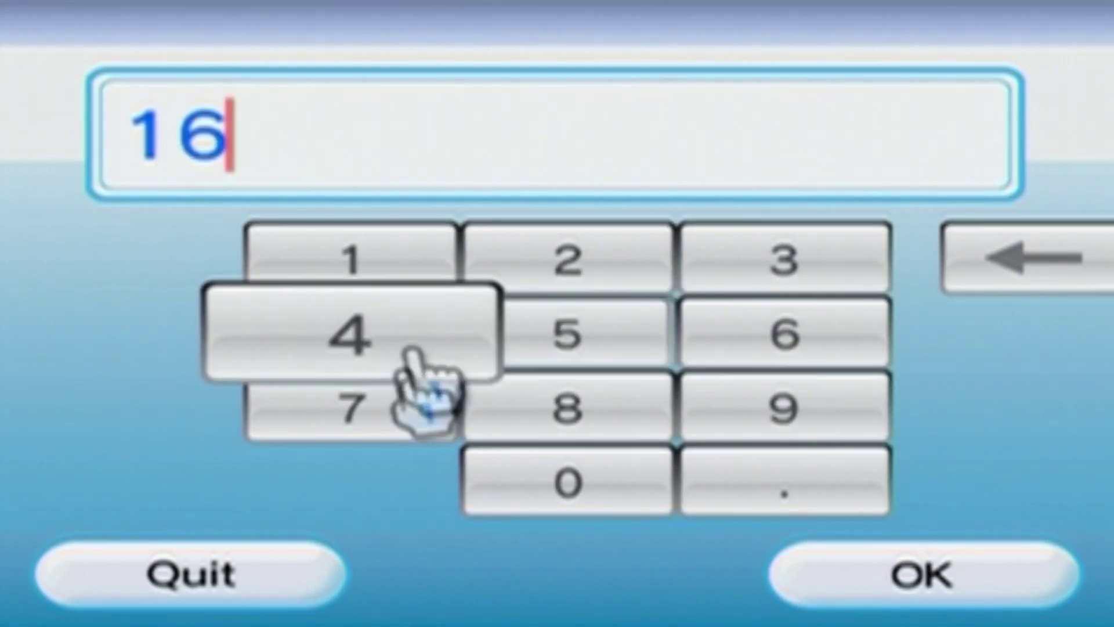
{"action": "left_click", "coordinate": [413, 400]}
{"action": "left_click", "coordinate": [795, 487]}
{"action": "left_click", "coordinate": [586, 406]}
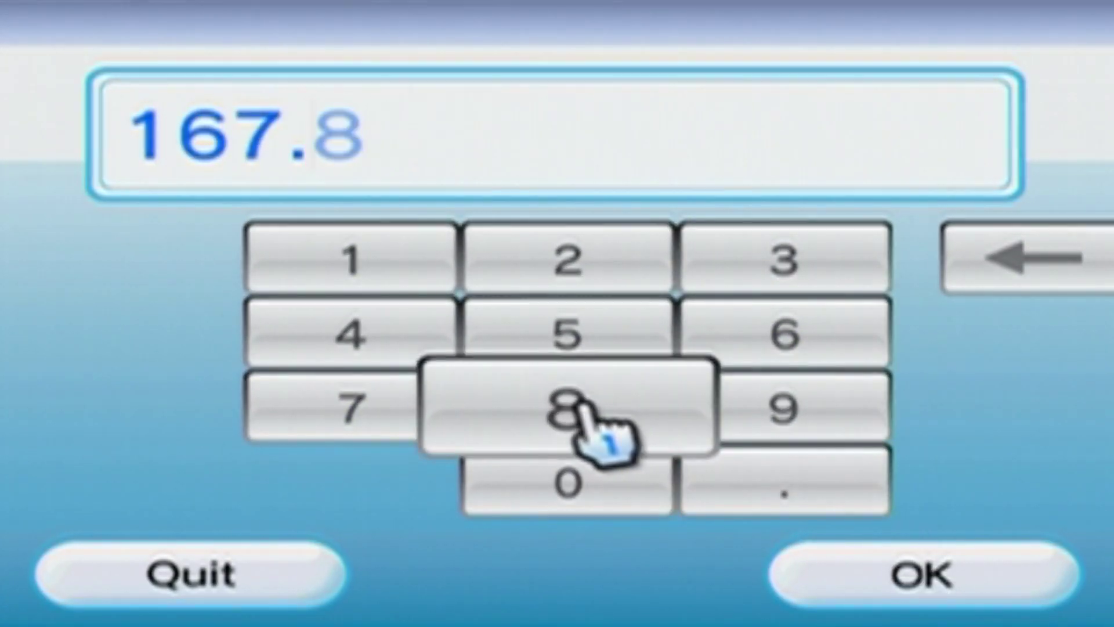
{"action": "left_click", "coordinate": [804, 331]}
{"action": "left_click", "coordinate": [780, 481]}
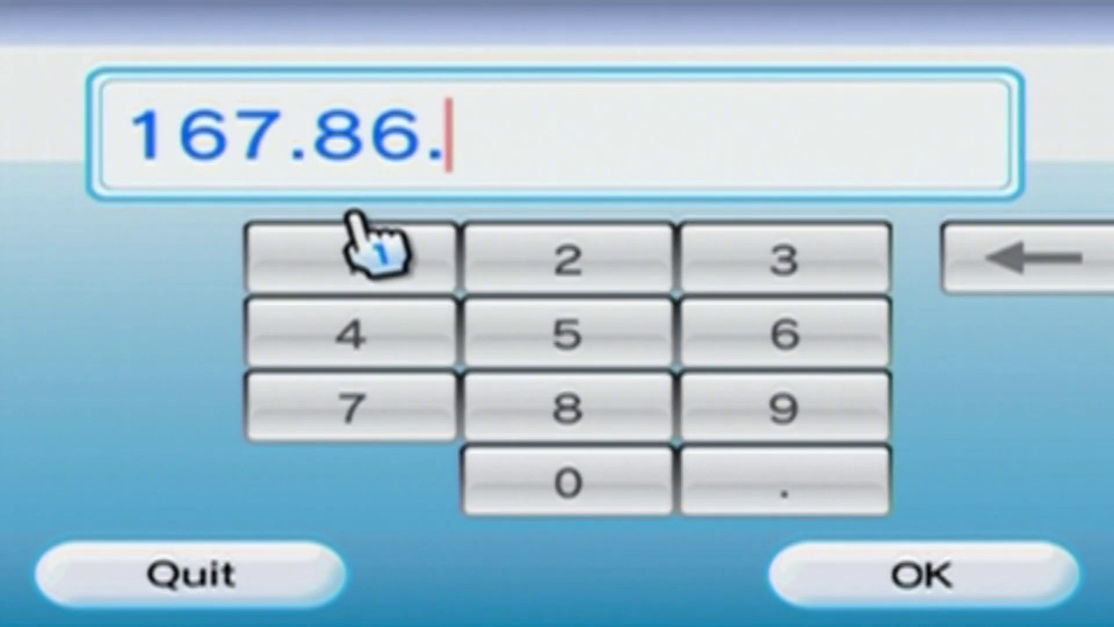
{"action": "left_click", "coordinate": [418, 288]}
{"action": "left_click", "coordinate": [572, 476]}
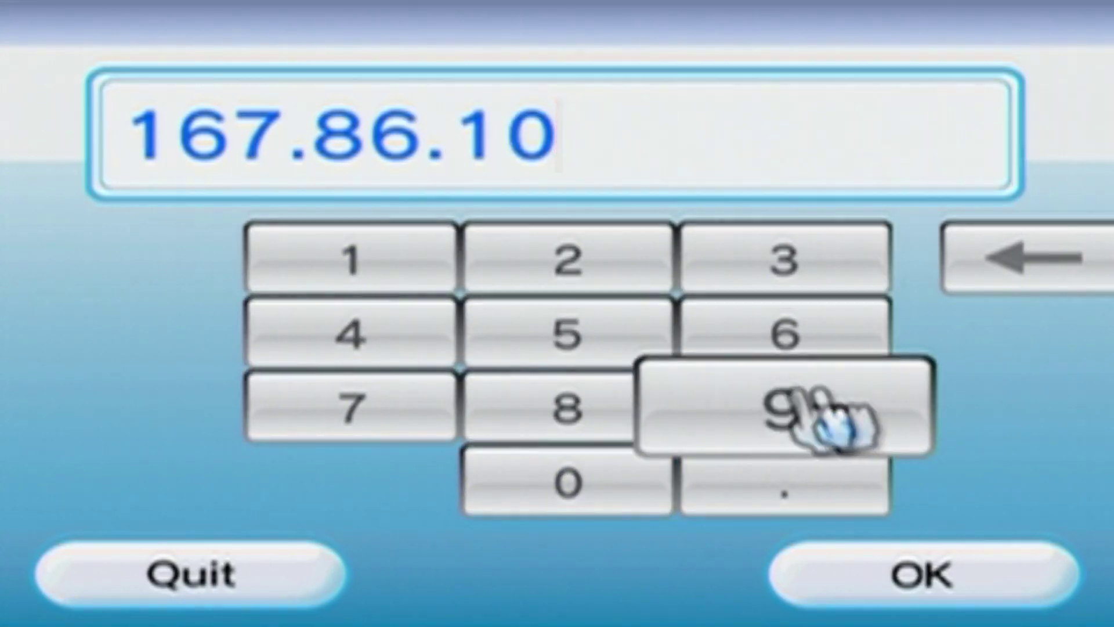
{"action": "left_click", "coordinate": [595, 400]}
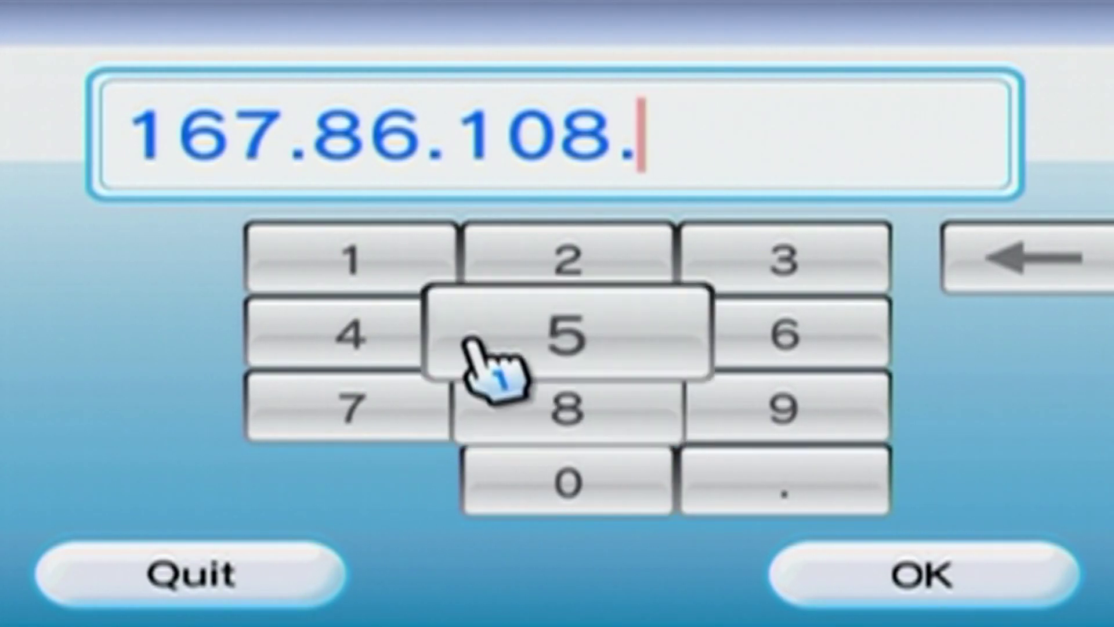
{"action": "left_click", "coordinate": [406, 250]}
{"action": "left_click", "coordinate": [569, 259]}
{"action": "left_click", "coordinate": [755, 343]}
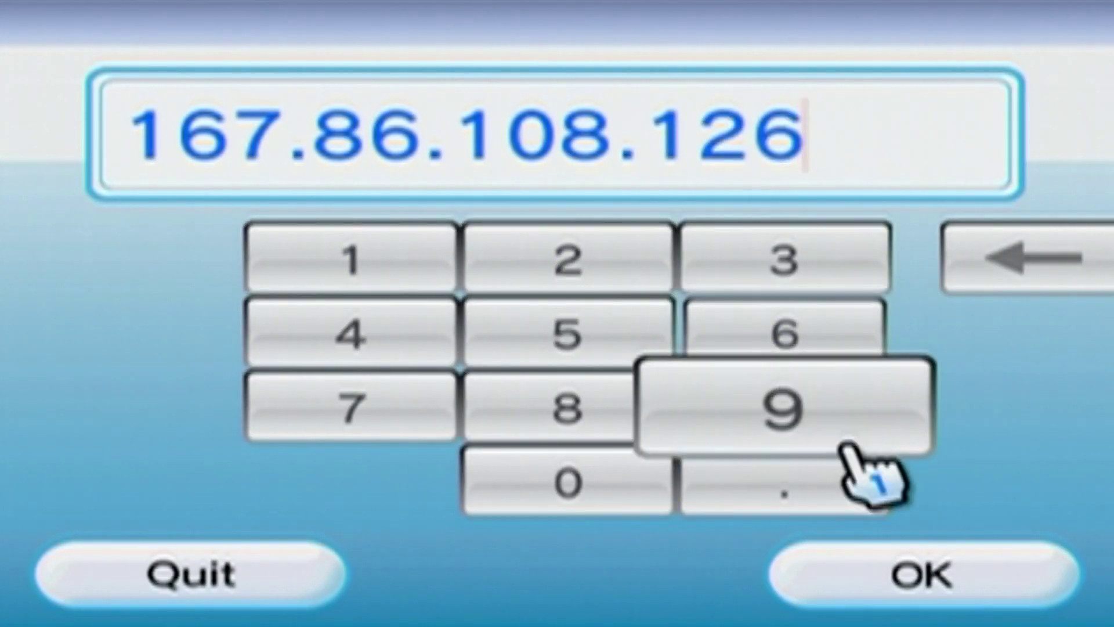
{"action": "left_click", "coordinate": [924, 572]}
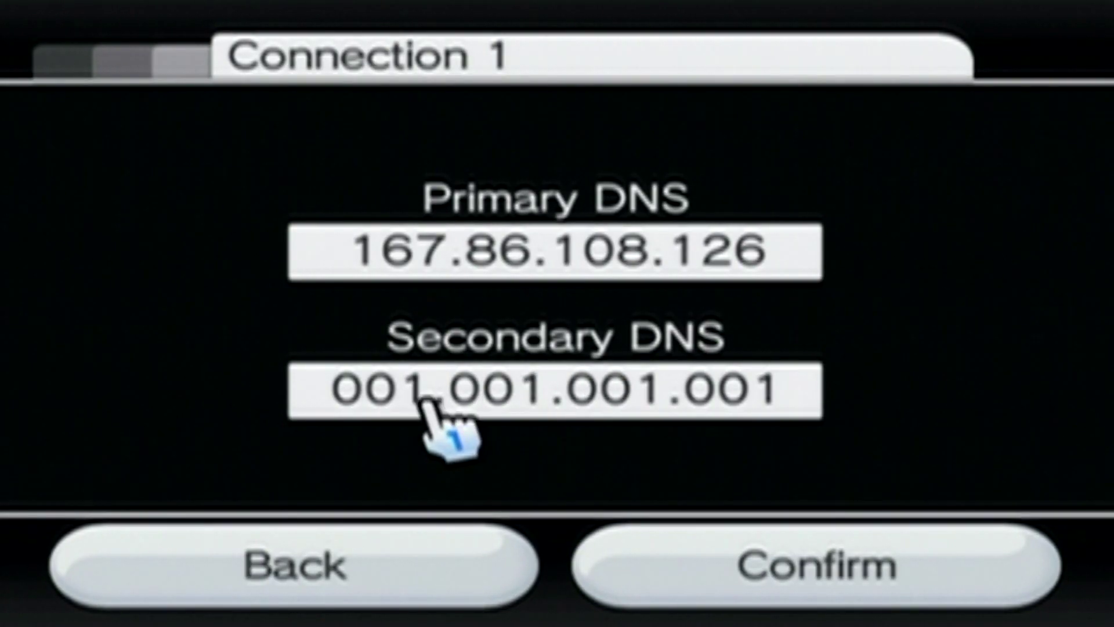
Replace the Secondary DNS with 1.1.1.1 and confirm it
{"action": "left_click", "coordinate": [740, 413]}
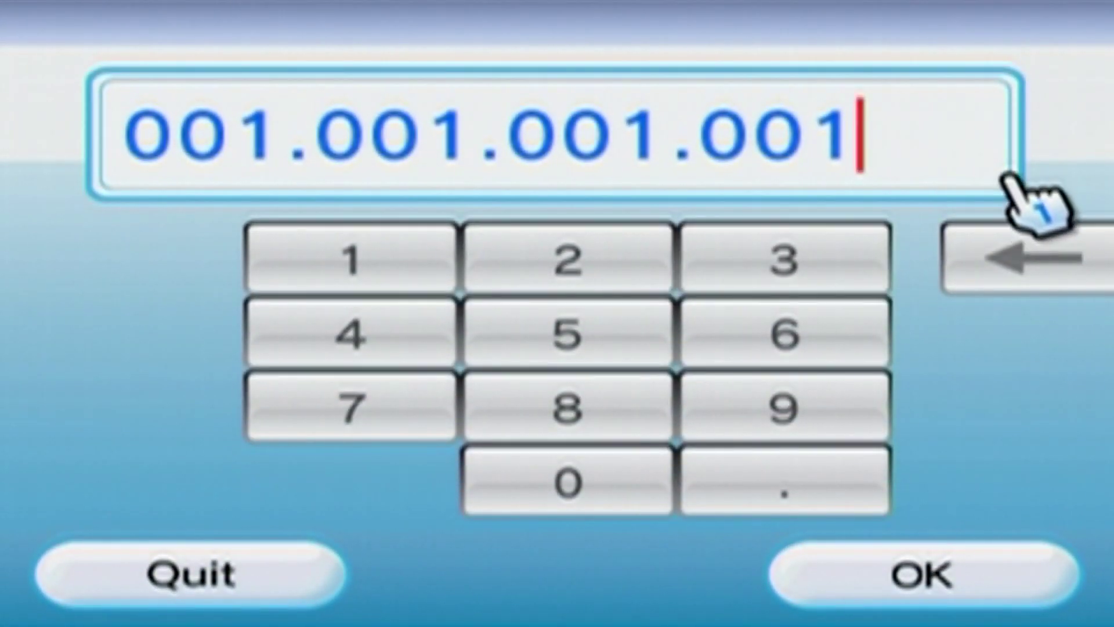
{"action": "left_click", "coordinate": [1021, 256]}
{"action": "left_click", "coordinate": [385, 279]}
{"action": "left_click", "coordinate": [688, 461]}
{"action": "left_click", "coordinate": [428, 264]}
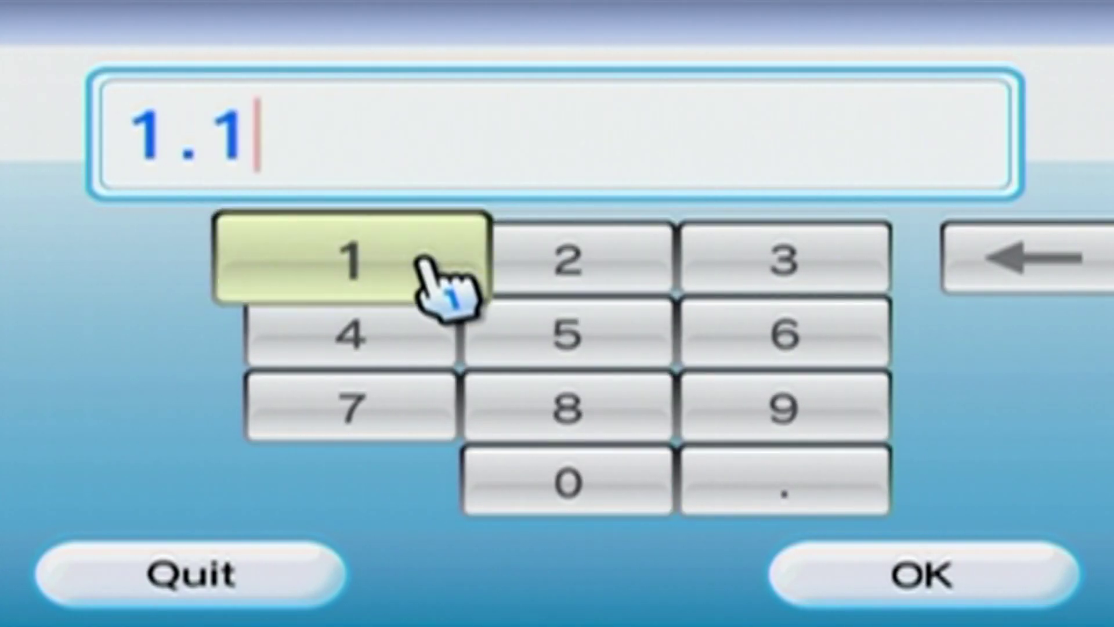
{"action": "left_click", "coordinate": [737, 488]}
{"action": "left_click", "coordinate": [427, 278]}
{"action": "left_click", "coordinate": [711, 481]}
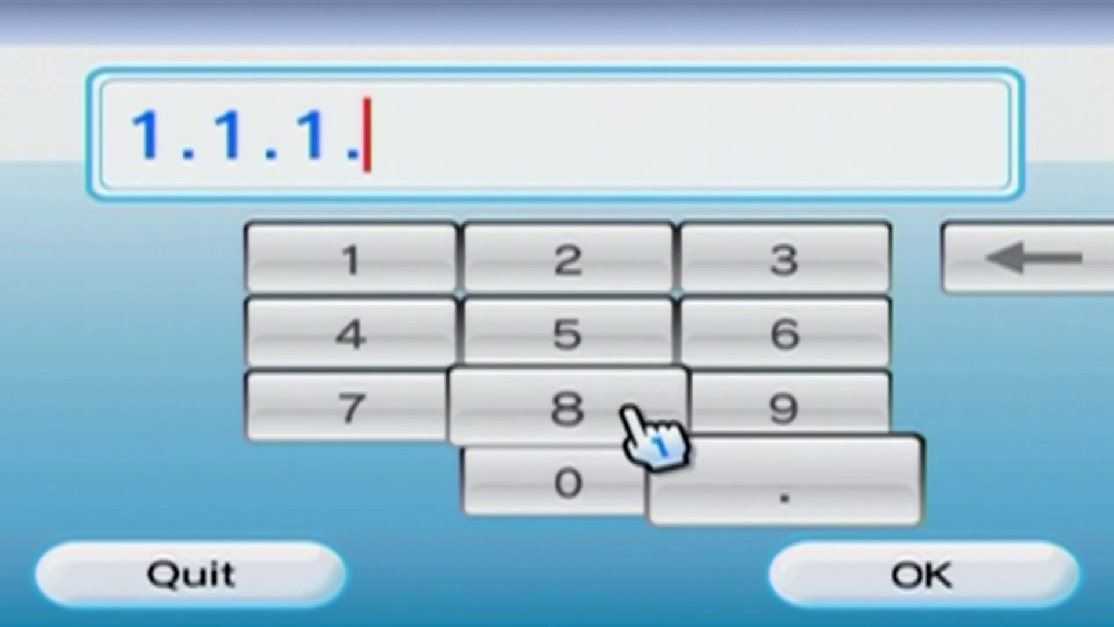
{"action": "left_click", "coordinate": [410, 256]}
{"action": "left_click", "coordinate": [982, 554]}
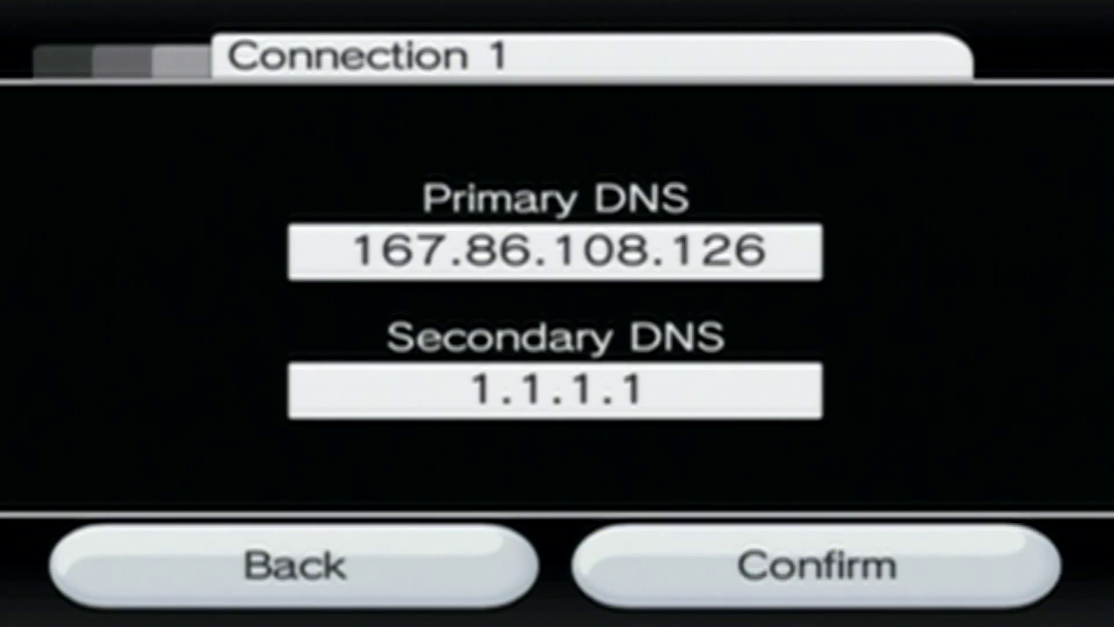
Save Connection 1's DNS settings and run the connection test
{"action": "left_click", "coordinate": [810, 546]}
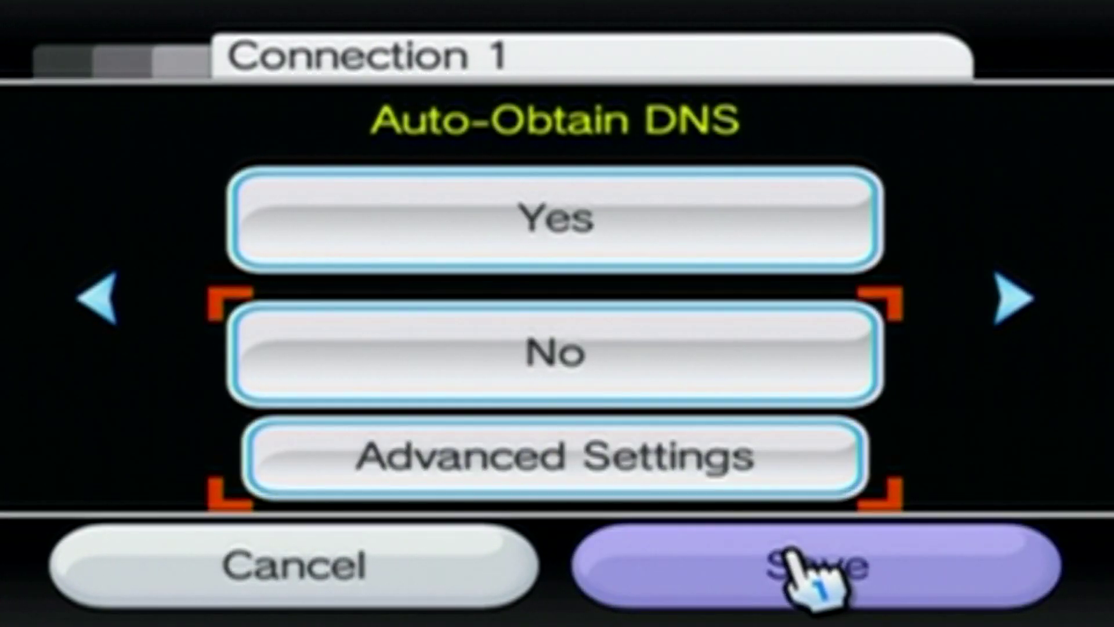
{"action": "left_click", "coordinate": [789, 549]}
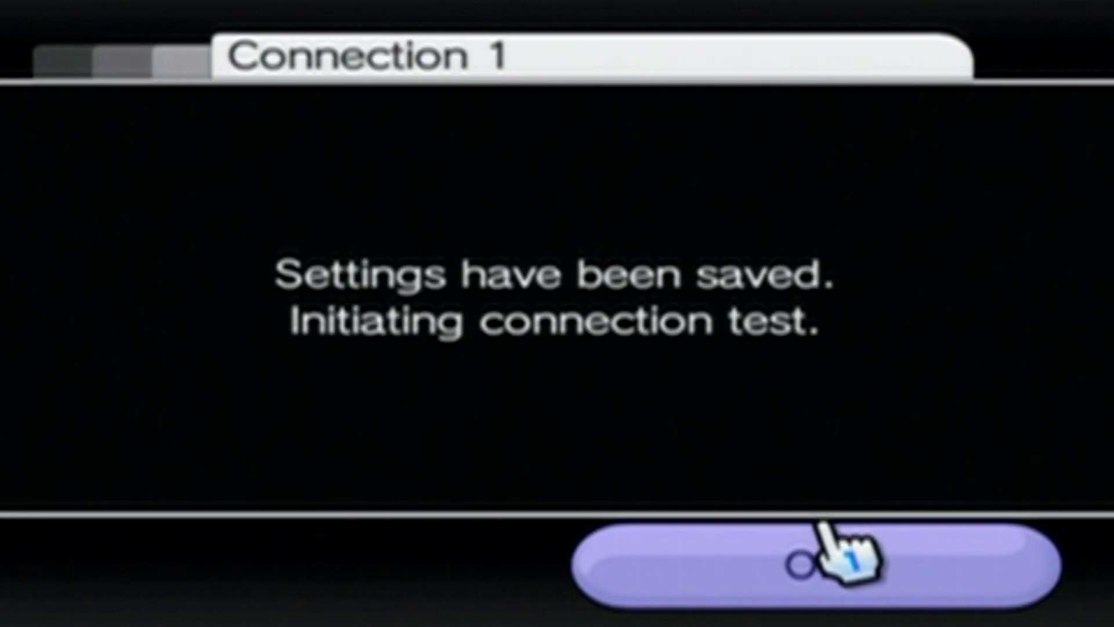
{"action": "left_click", "coordinate": [798, 543]}
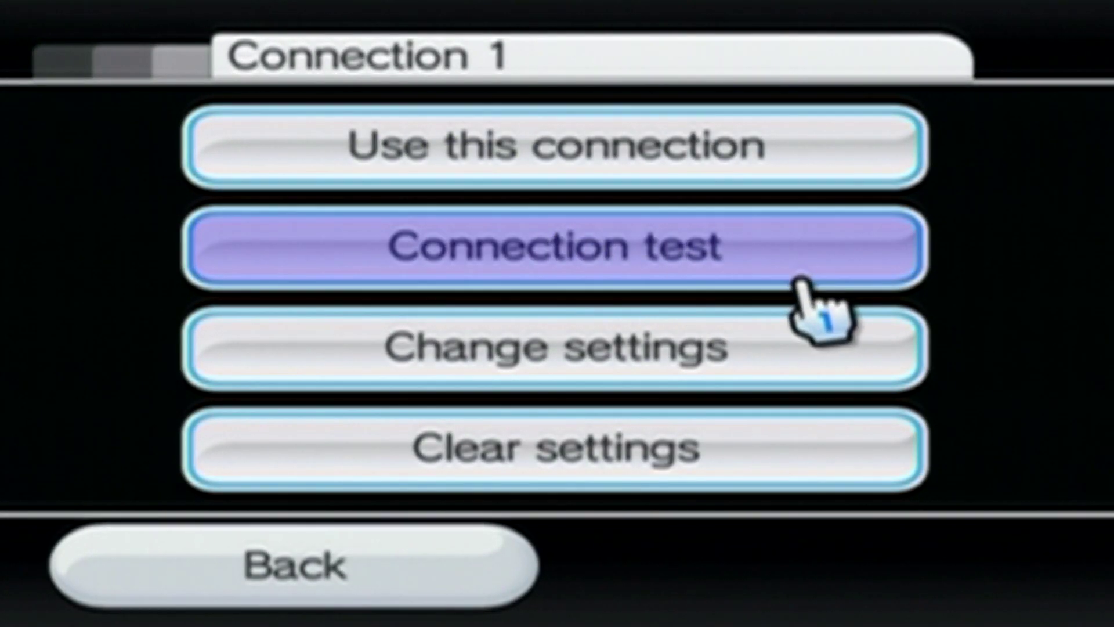
{"action": "left_click", "coordinate": [475, 551]}
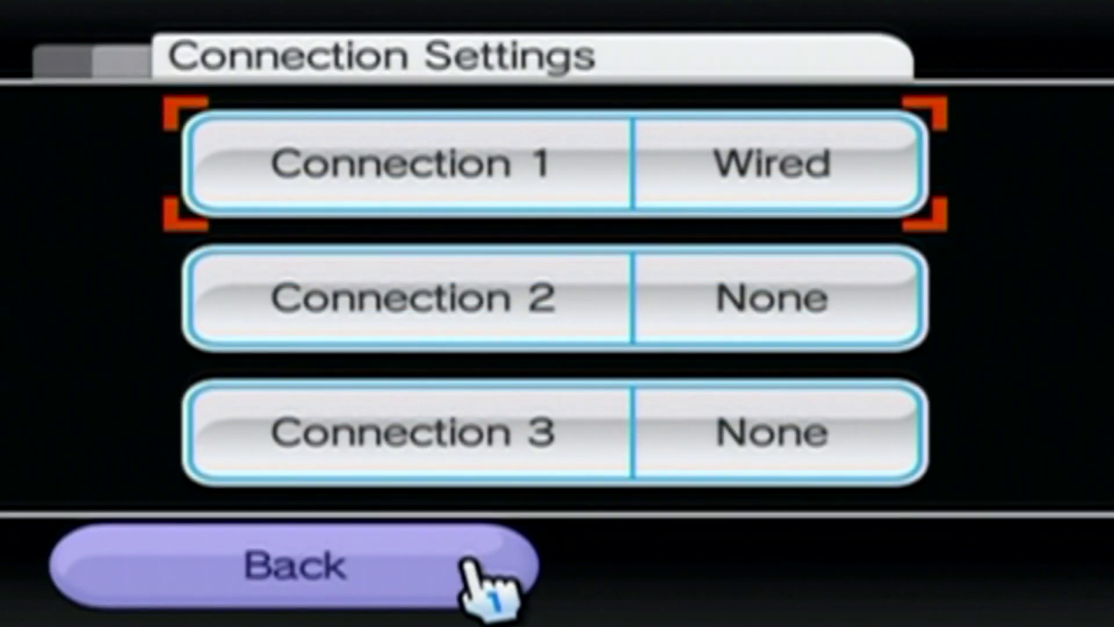
Turn WiiConnect24 on in System Settings
{"action": "left_click", "coordinate": [461, 554]}
{"action": "left_click", "coordinate": [435, 554]}
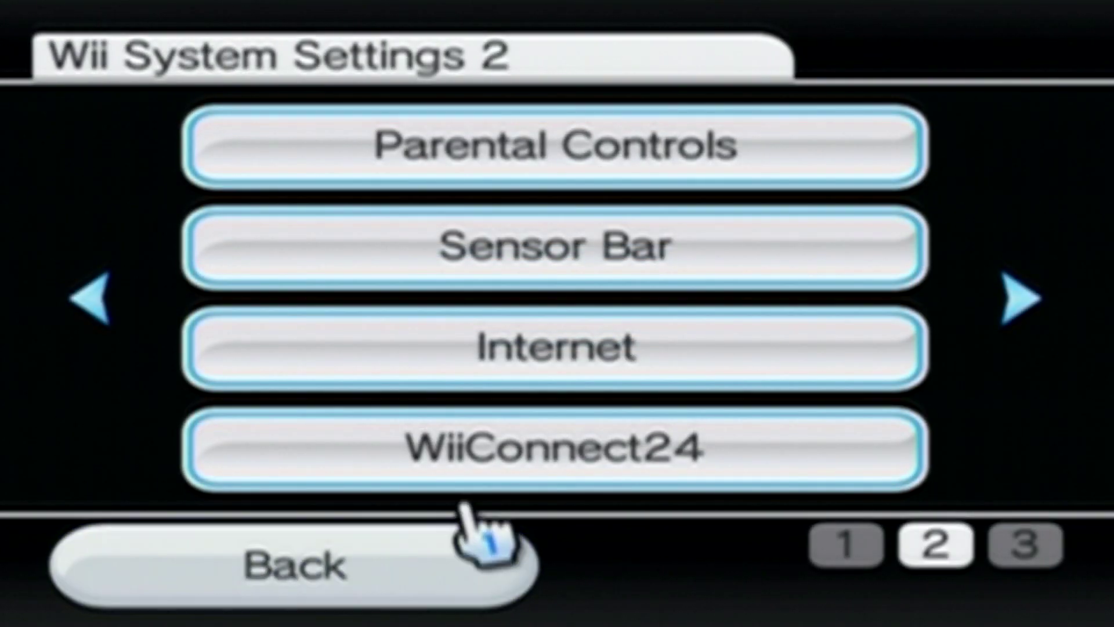
{"action": "left_click", "coordinate": [542, 456]}
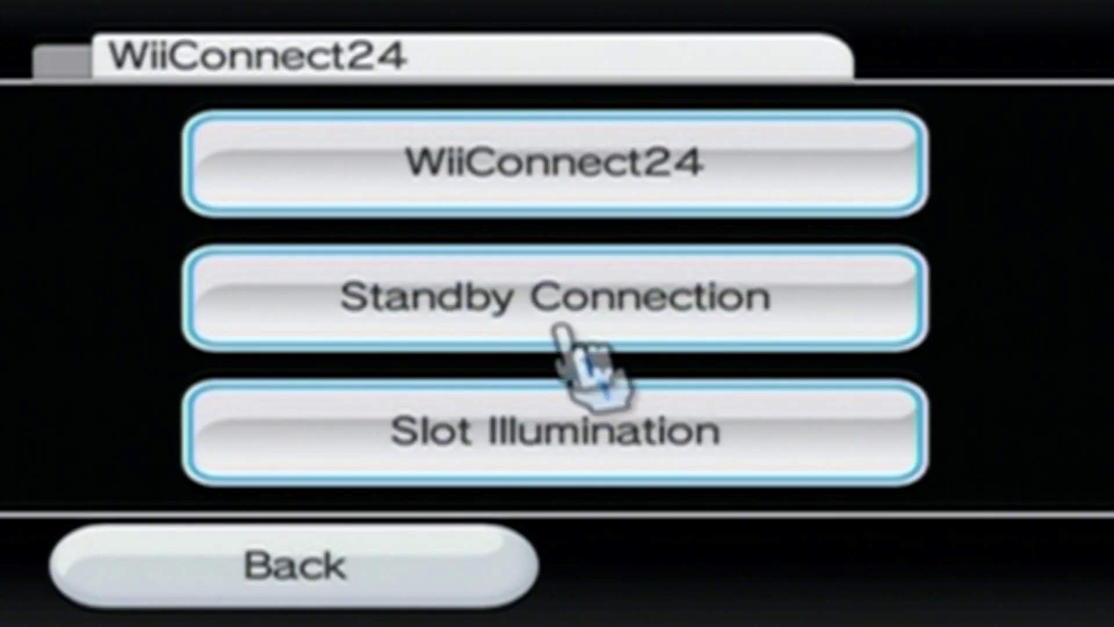
{"action": "left_click", "coordinate": [604, 198]}
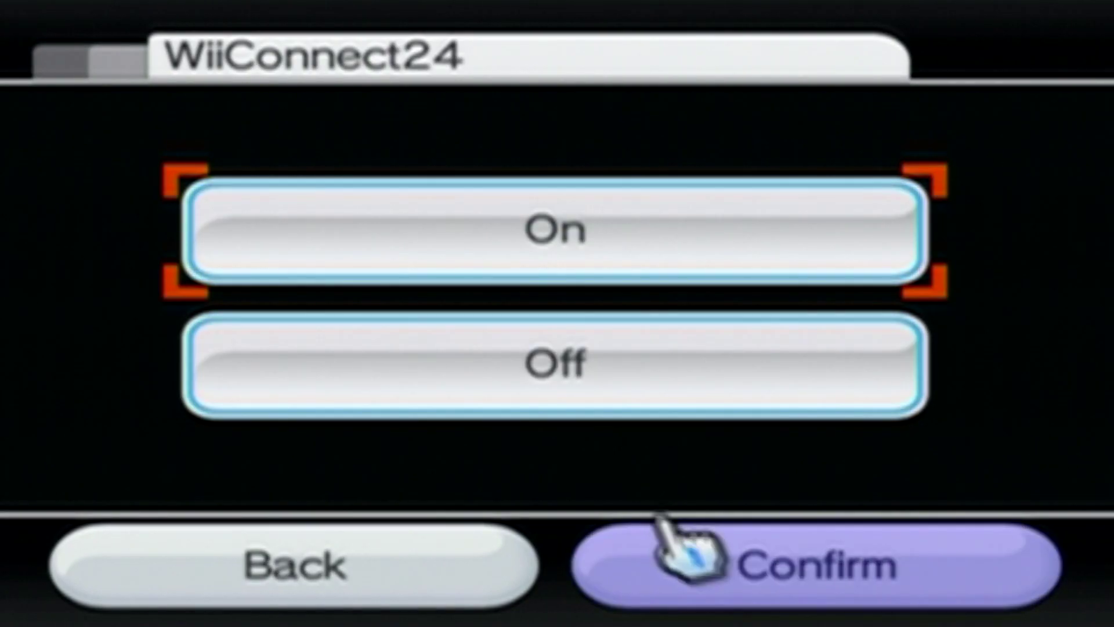
{"action": "left_click", "coordinate": [791, 548]}
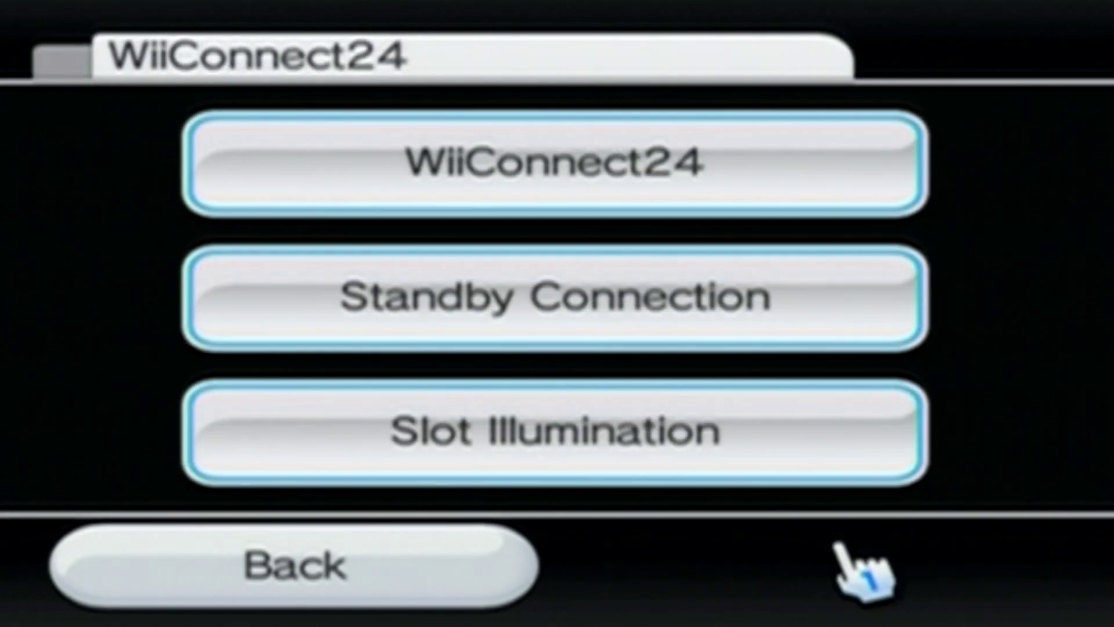
{"action": "left_click", "coordinate": [464, 566]}
Accept the Wii Shop/WiiConnect24 and RiiConnect24 user agreements in Internet settings
{"action": "left_click", "coordinate": [546, 348]}
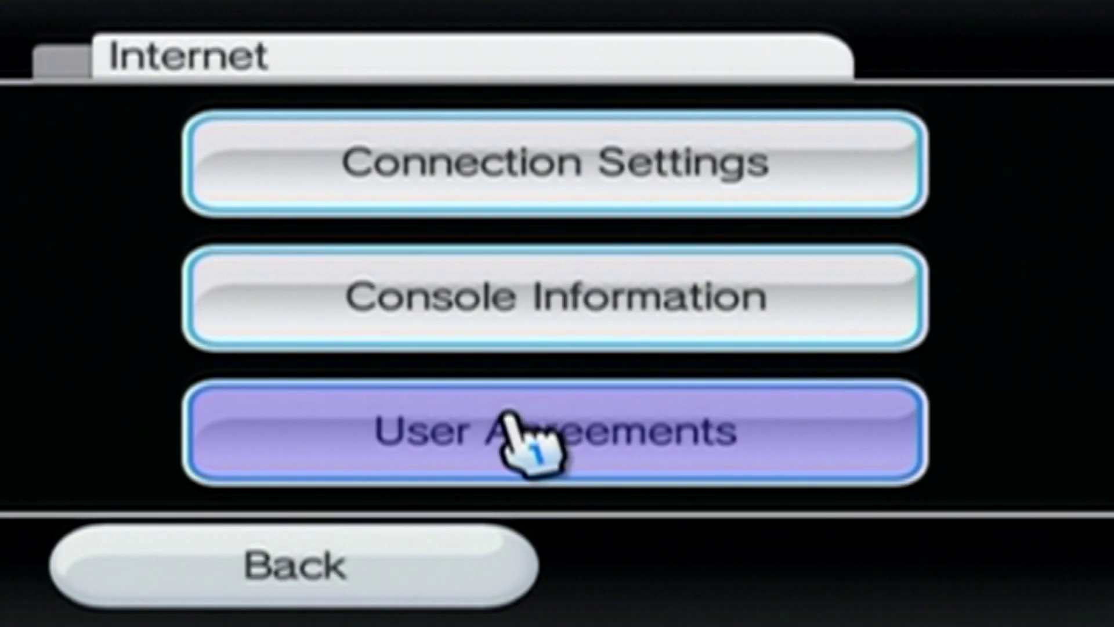
{"action": "left_click", "coordinate": [526, 424]}
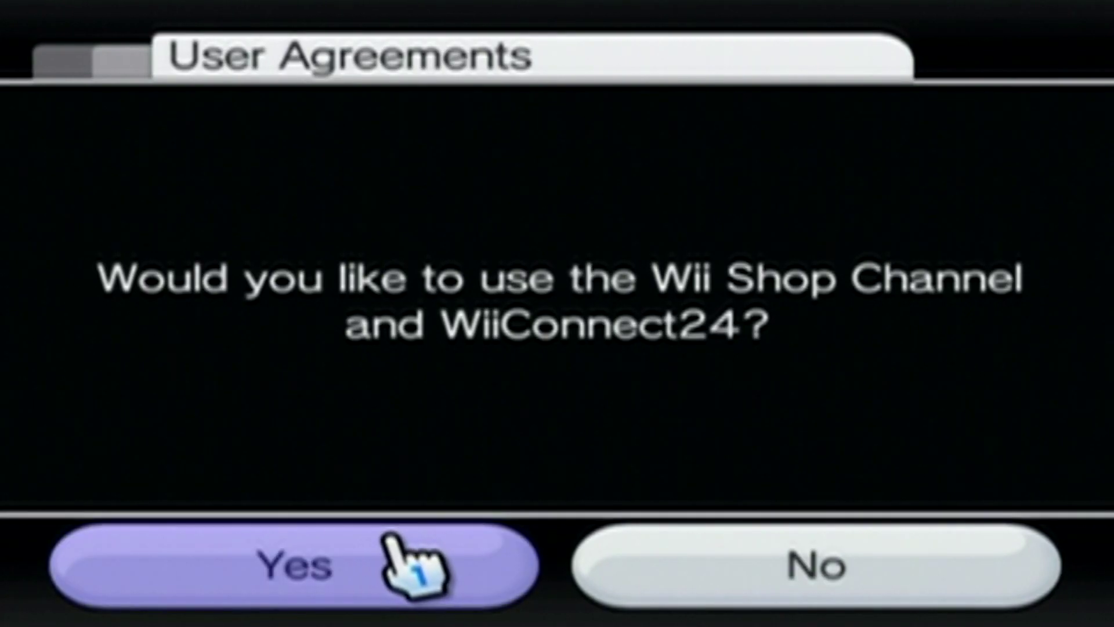
{"action": "left_click", "coordinate": [400, 561]}
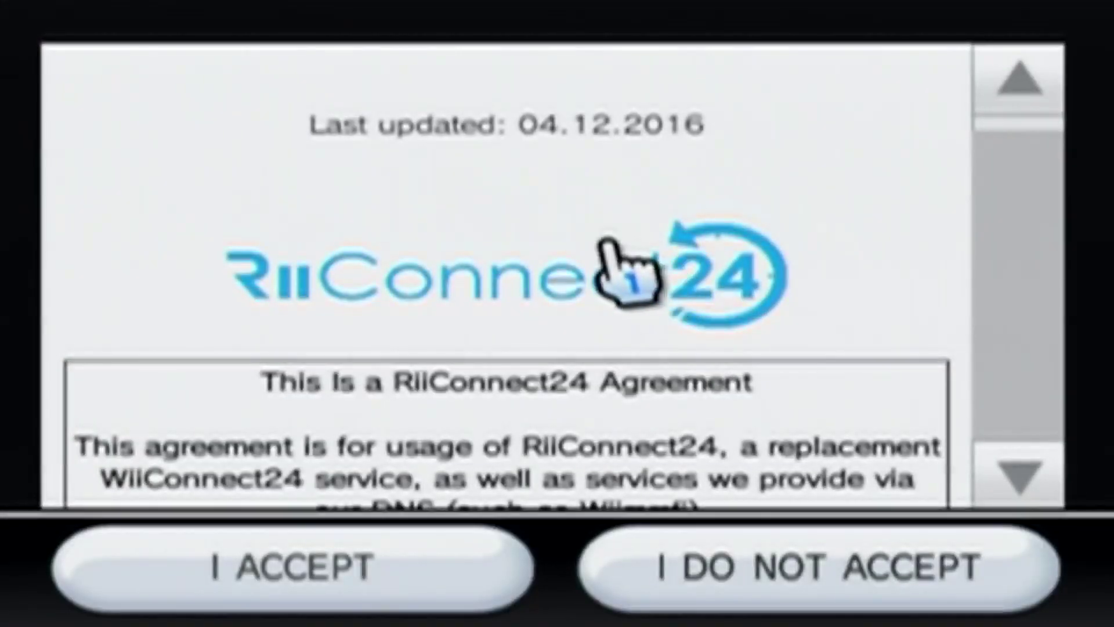
{"action": "scroll", "coordinate": [630, 267], "scroll_direction": "down", "scroll_amount": 10}
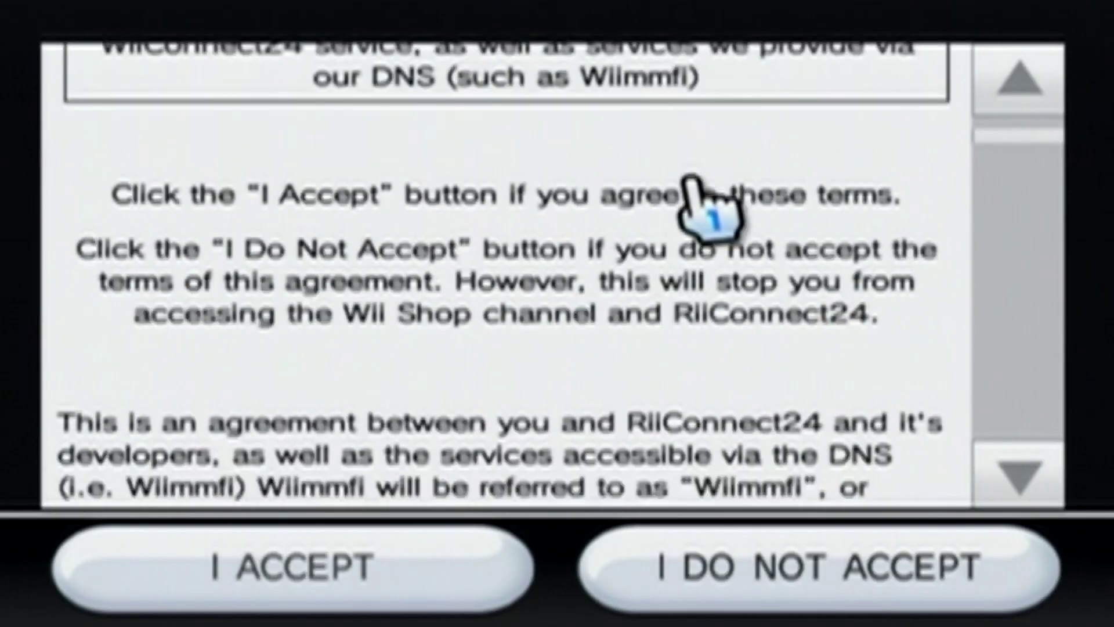
{"action": "scroll", "coordinate": [691, 177], "scroll_direction": "down", "scroll_amount": 10}
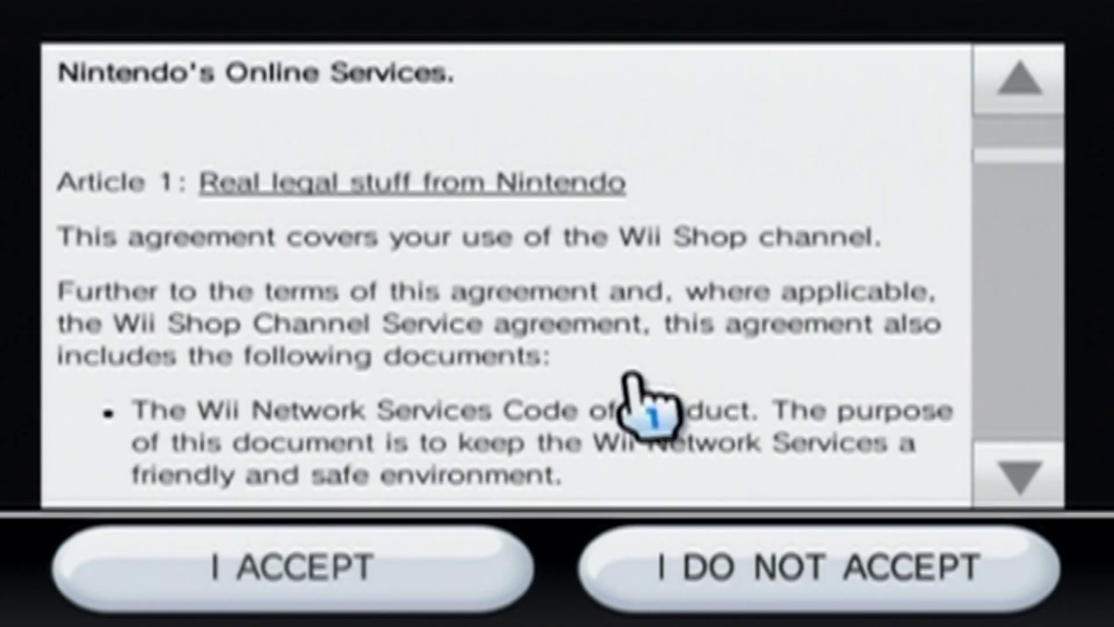
{"action": "left_click", "coordinate": [426, 557]}
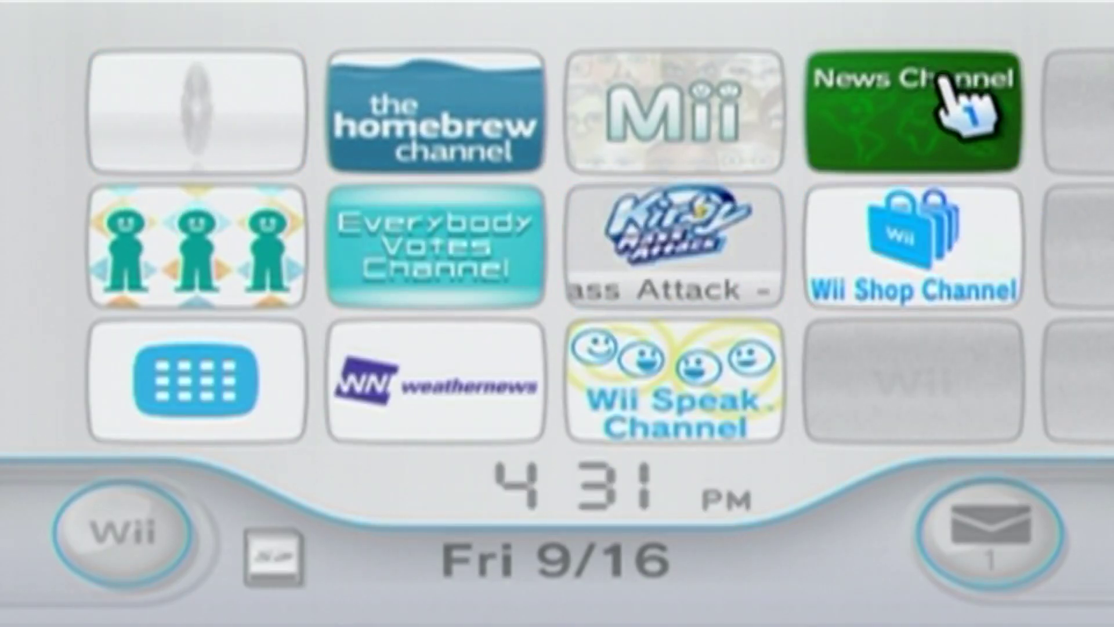
Open the News Channel, confirm the date prompt, and browse the National News headlines
{"action": "left_click", "coordinate": [945, 74]}
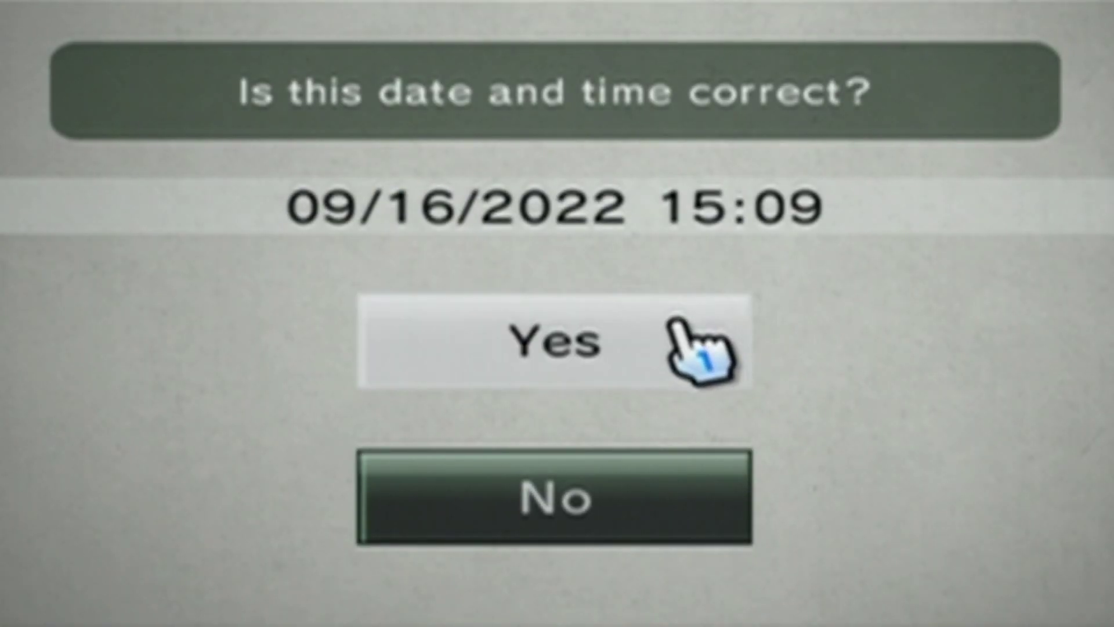
{"action": "left_click", "coordinate": [675, 322]}
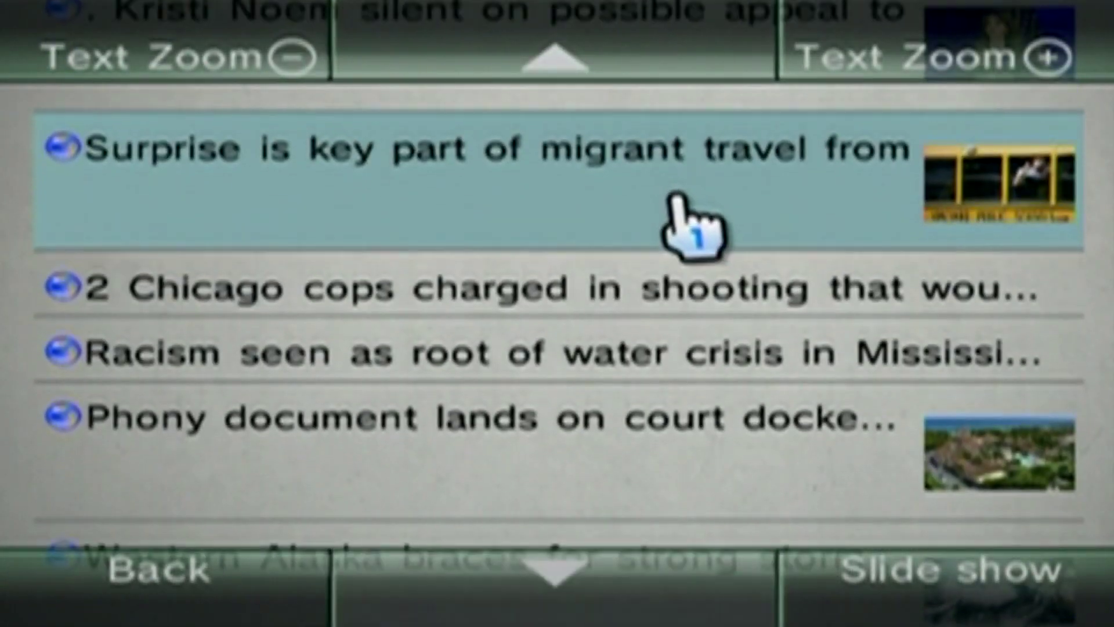
{"action": "scroll", "coordinate": [673, 223], "scroll_direction": "down", "scroll_amount": 1}
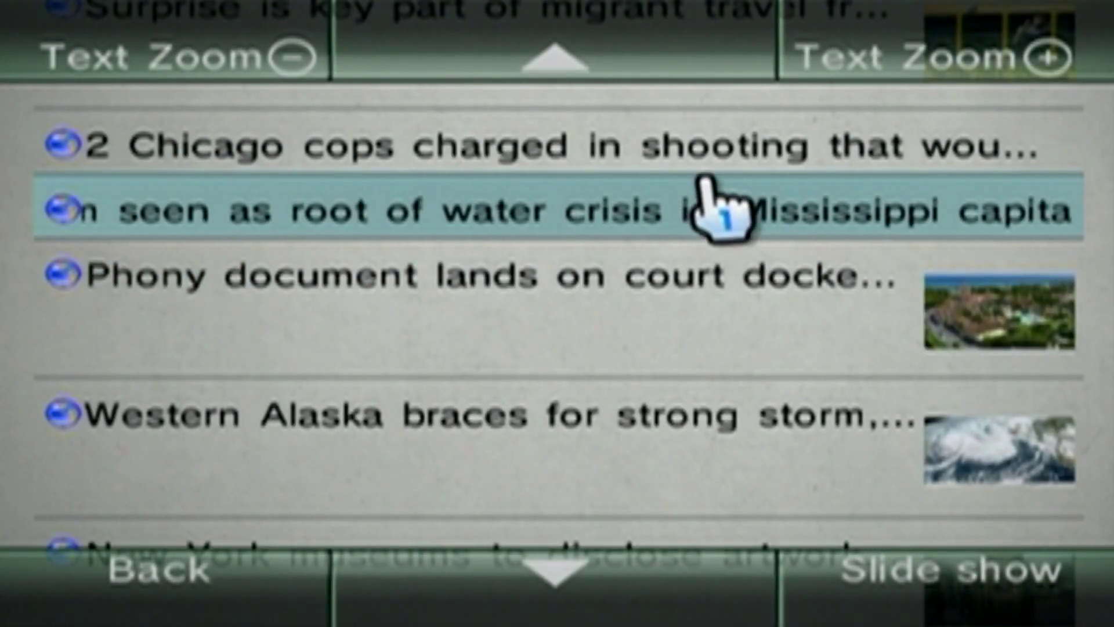
{"action": "scroll", "coordinate": [705, 180], "scroll_direction": "down", "scroll_amount": 6}
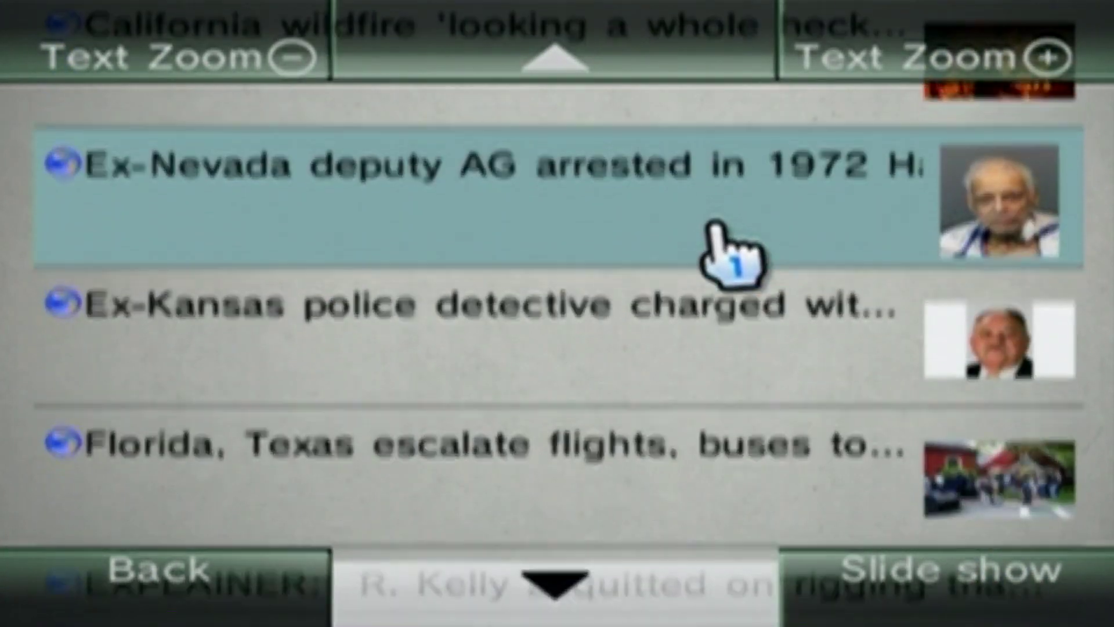
{"action": "scroll", "coordinate": [734, 250], "scroll_direction": "down", "scroll_amount": 1}
{"action": "scroll", "coordinate": [720, 249], "scroll_direction": "up", "scroll_amount": 2}
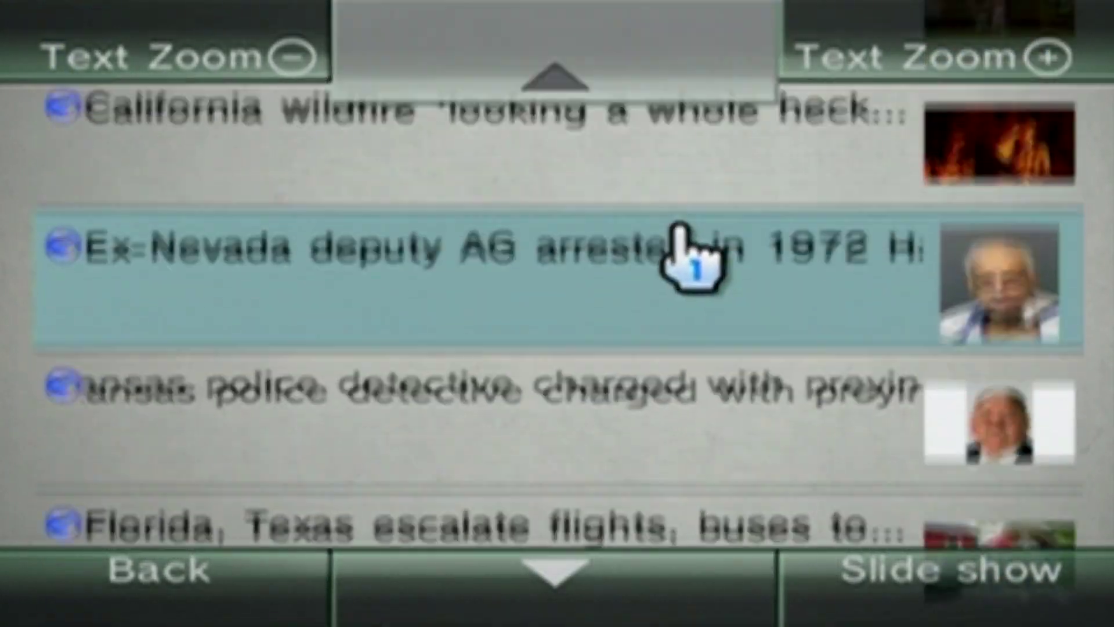
{"action": "scroll", "coordinate": [685, 250], "scroll_direction": "up", "scroll_amount": 8}
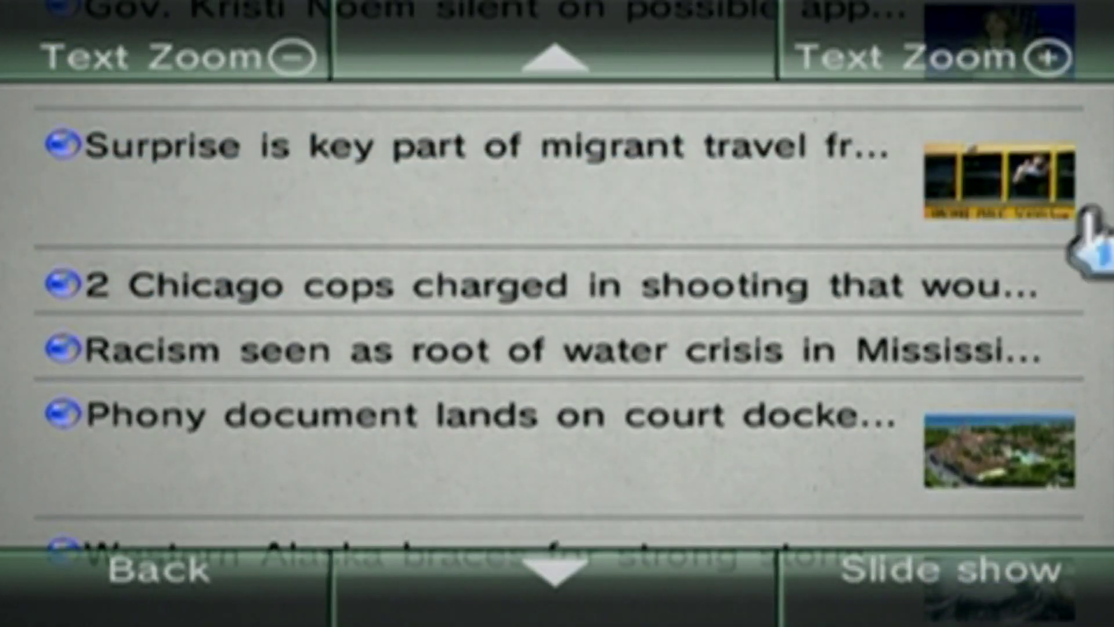
{"action": "scroll", "coordinate": [530, 366], "scroll_direction": "up", "scroll_amount": 2}
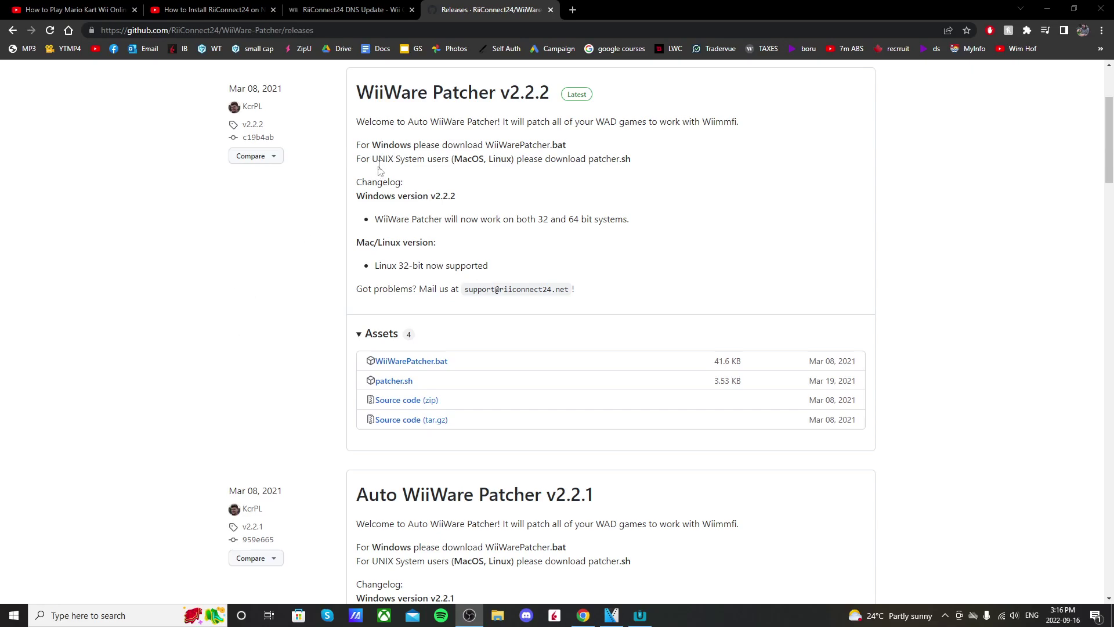
Download WiiWarePatcher.bat from the v2.2.2 release, keep it, and run it past SmartScreen
{"action": "left_click", "coordinate": [442, 364]}
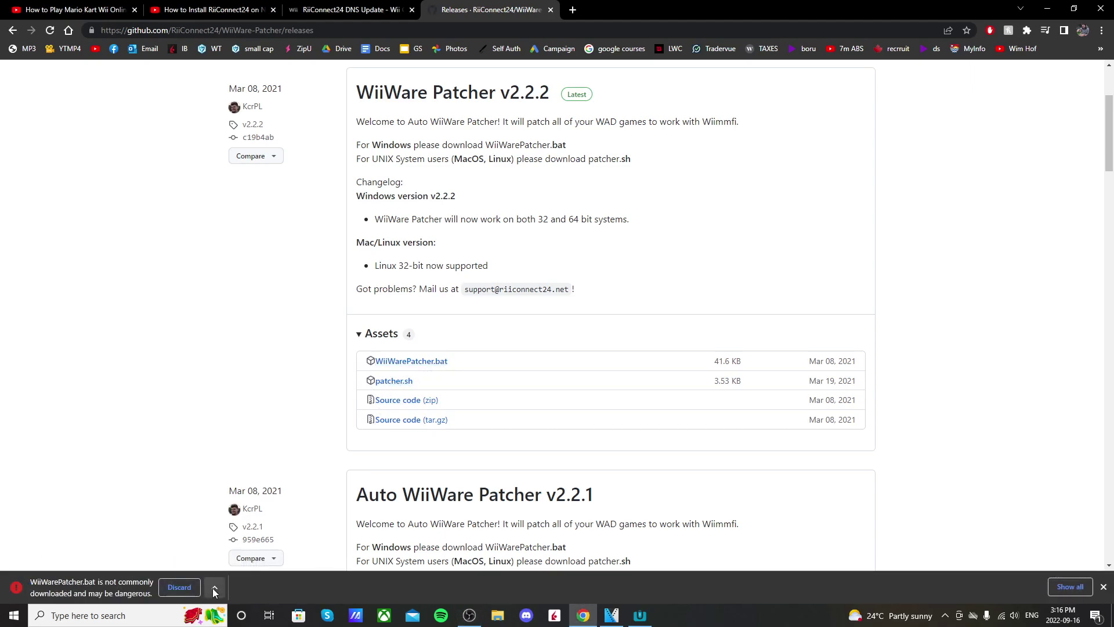
{"action": "left_click", "coordinate": [239, 554]}
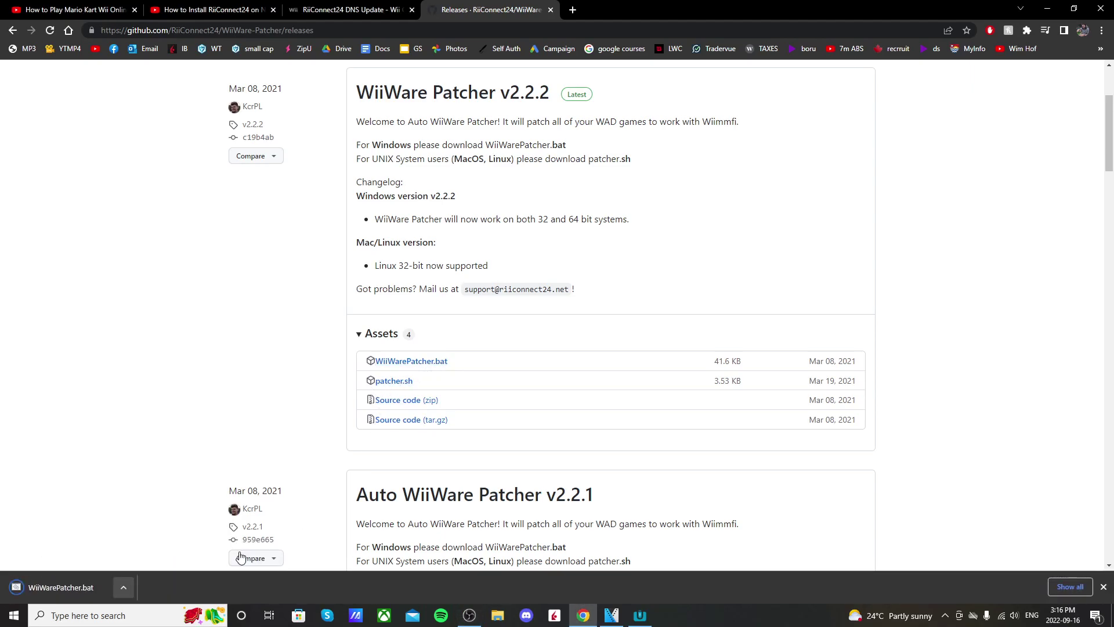
{"action": "left_click", "coordinate": [75, 586]}
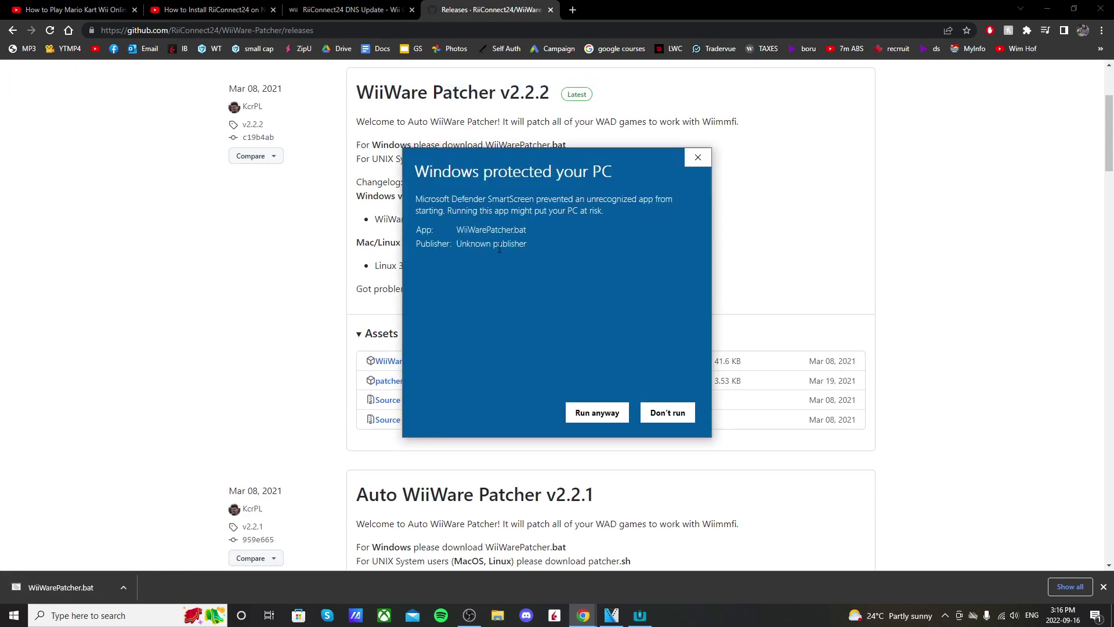
{"action": "left_click", "coordinate": [593, 413]}
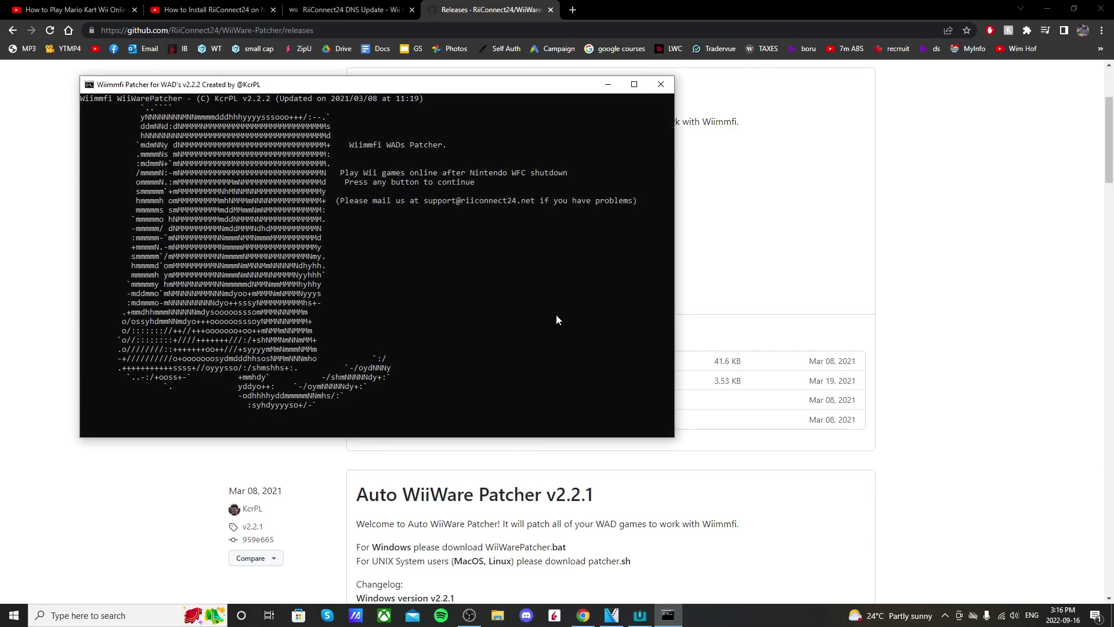
Patch the USA Wii Speak channel for Wiimmfi by choosing option 2, then region 1
{"action": "key", "text": "Return"}
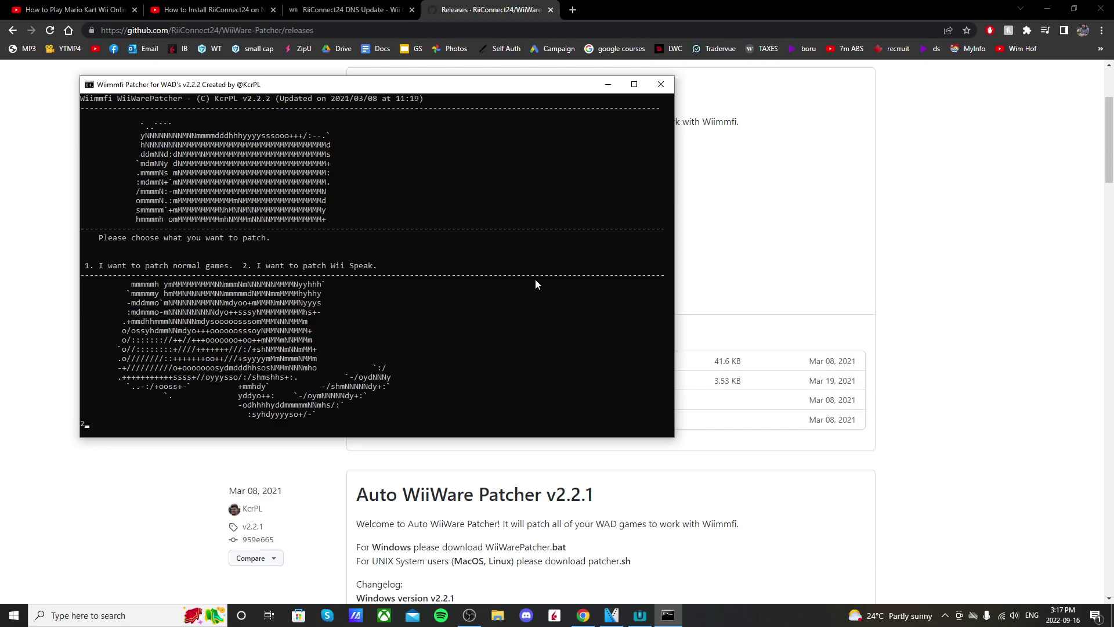
{"action": "key", "text": "Return"}
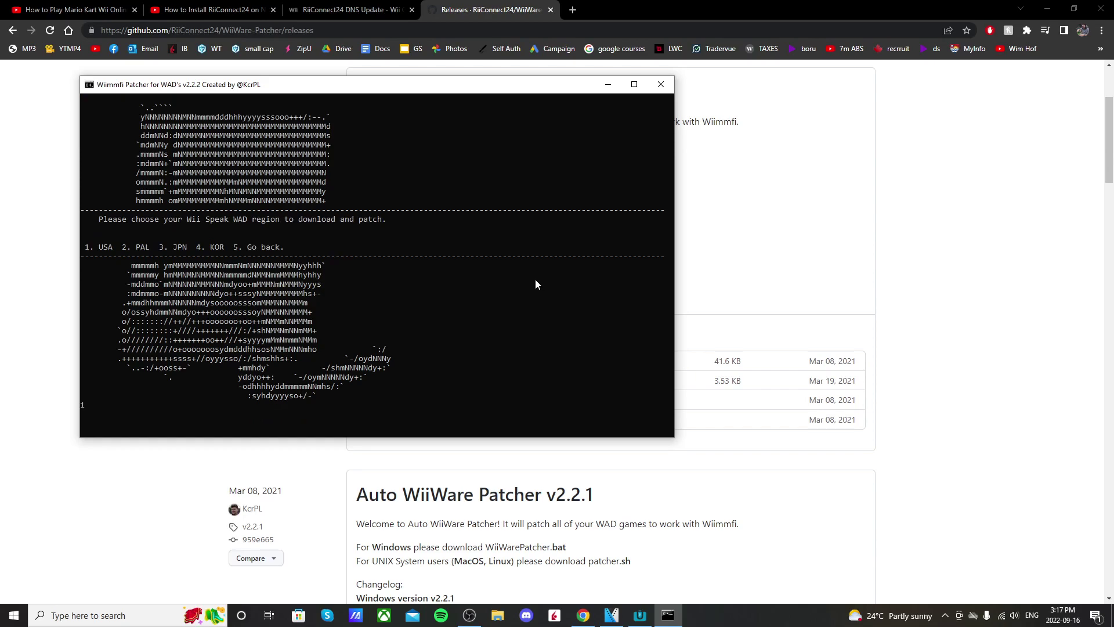
{"action": "key", "text": "Return"}
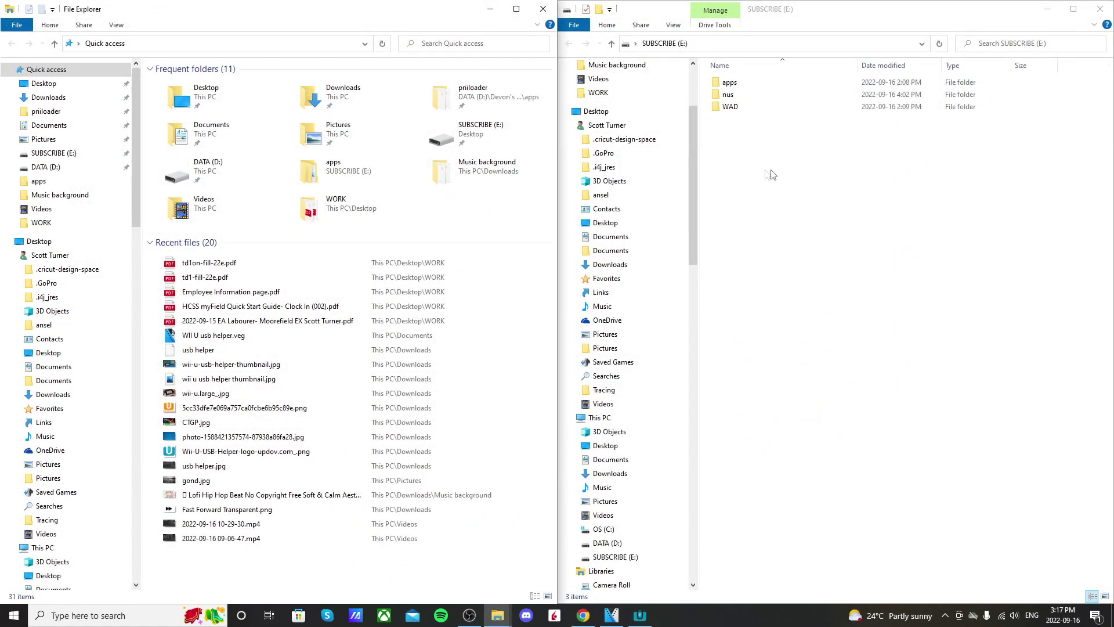
Delete the eight old WAD files from E:\WAD
{"action": "double_click", "coordinate": [730, 106]}
{"action": "left_click_drag", "start_coordinate": [752, 194], "coordinate": [752, 86]}
{"action": "right_click", "coordinate": [756, 86]}
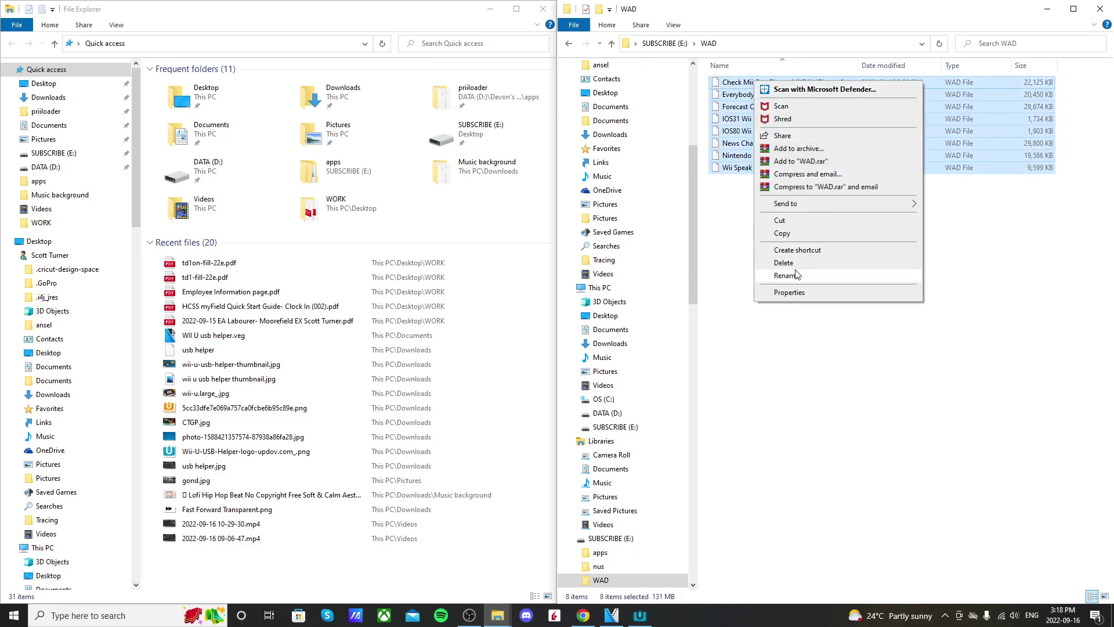
{"action": "left_click", "coordinate": [817, 270]}
Copy Wii_Speak_Channel_USA_Wiimmfi.wad from Downloads\wiimmfi-wads into E:\WAD
{"action": "double_click", "coordinate": [372, 99]}
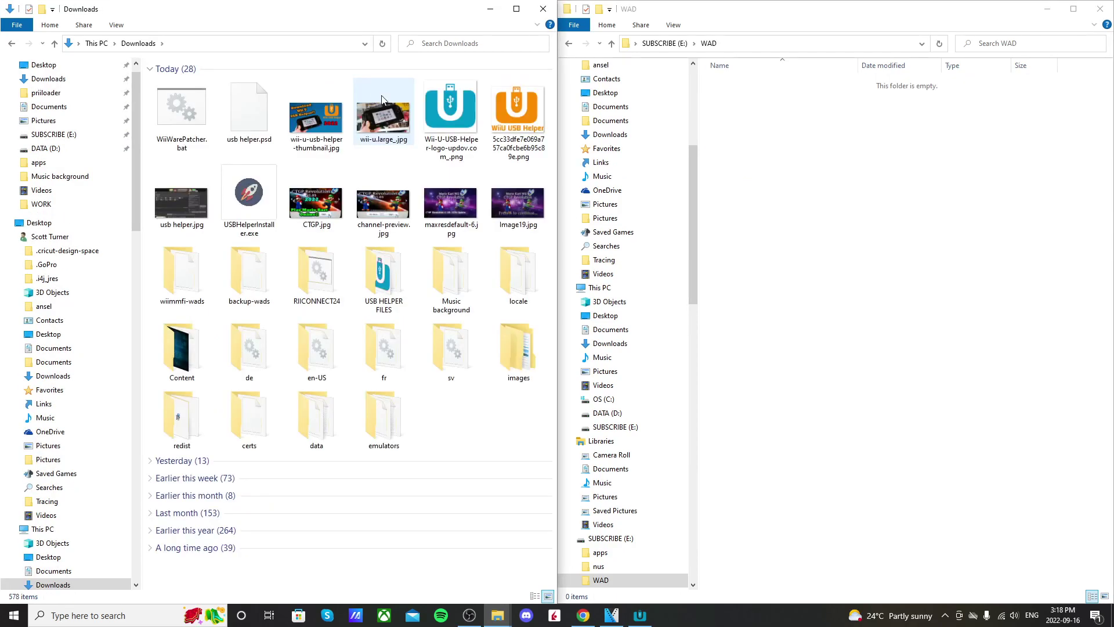
{"action": "double_click", "coordinate": [198, 275]}
{"action": "left_click", "coordinate": [226, 88]}
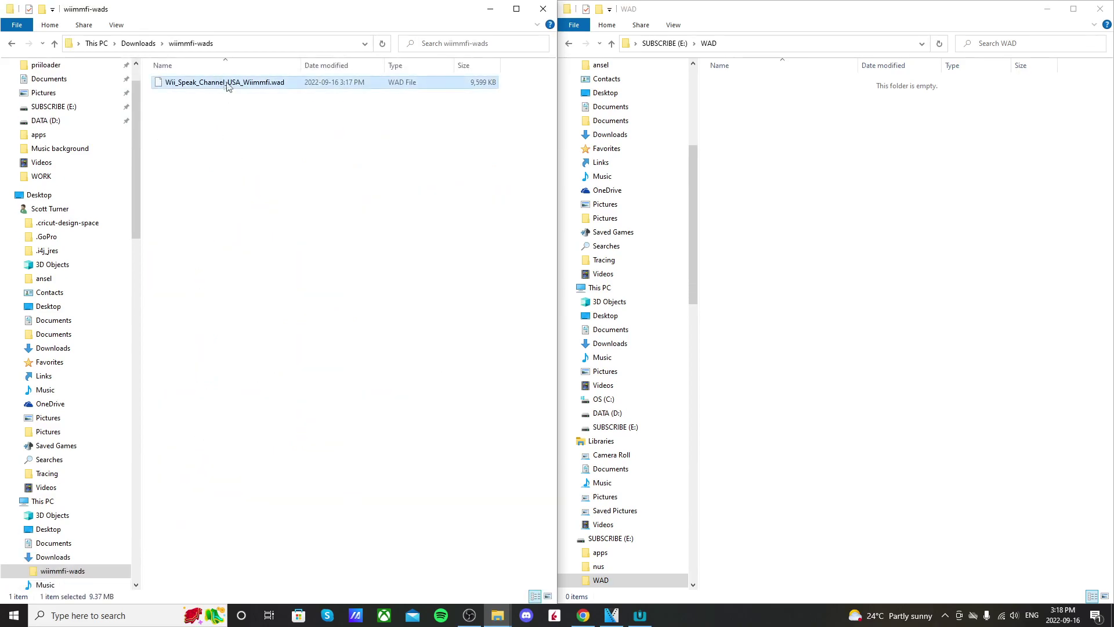
{"action": "left_click_drag", "start_coordinate": [221, 88], "coordinate": [838, 152]}
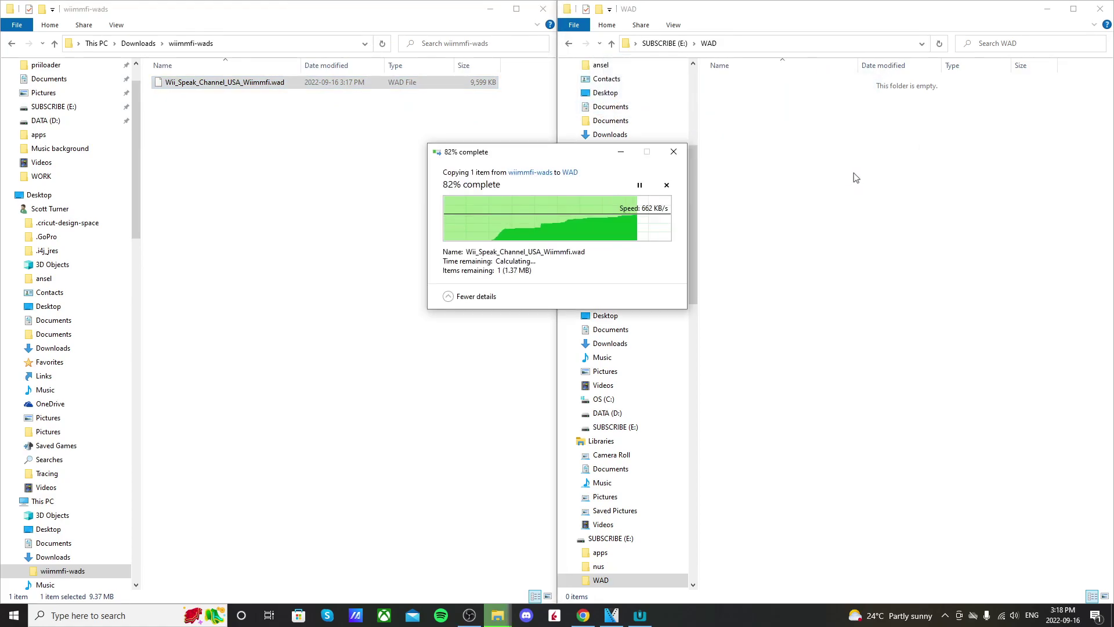
Verify the Wii Speak WAD is now alone in the USB WAD folder
{"action": "left_click", "coordinate": [569, 46]}
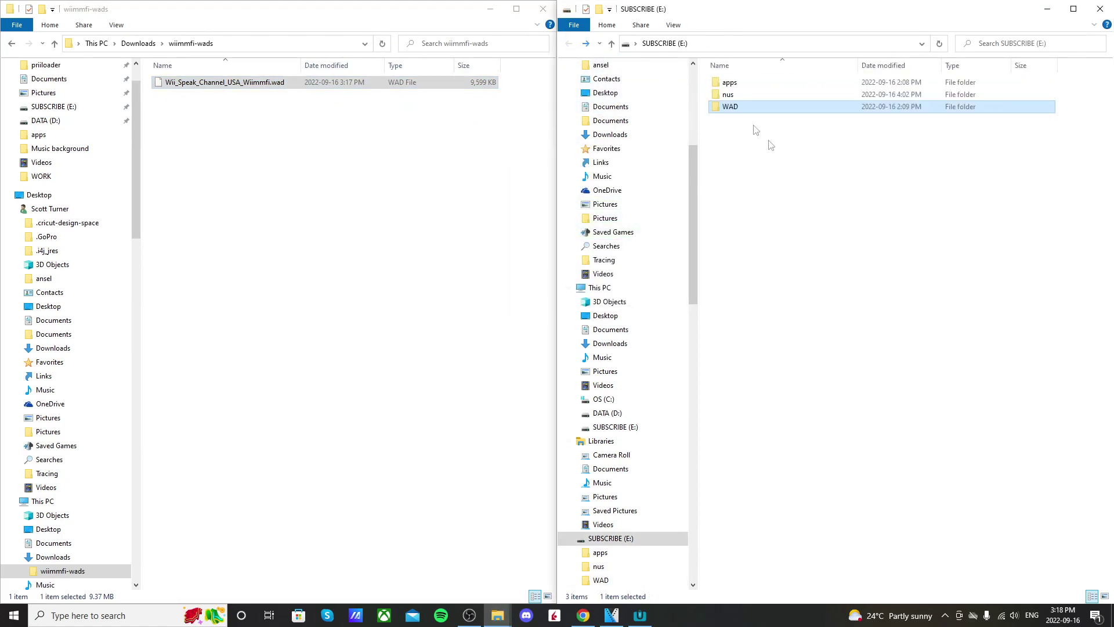
{"action": "left_click", "coordinate": [586, 43]}
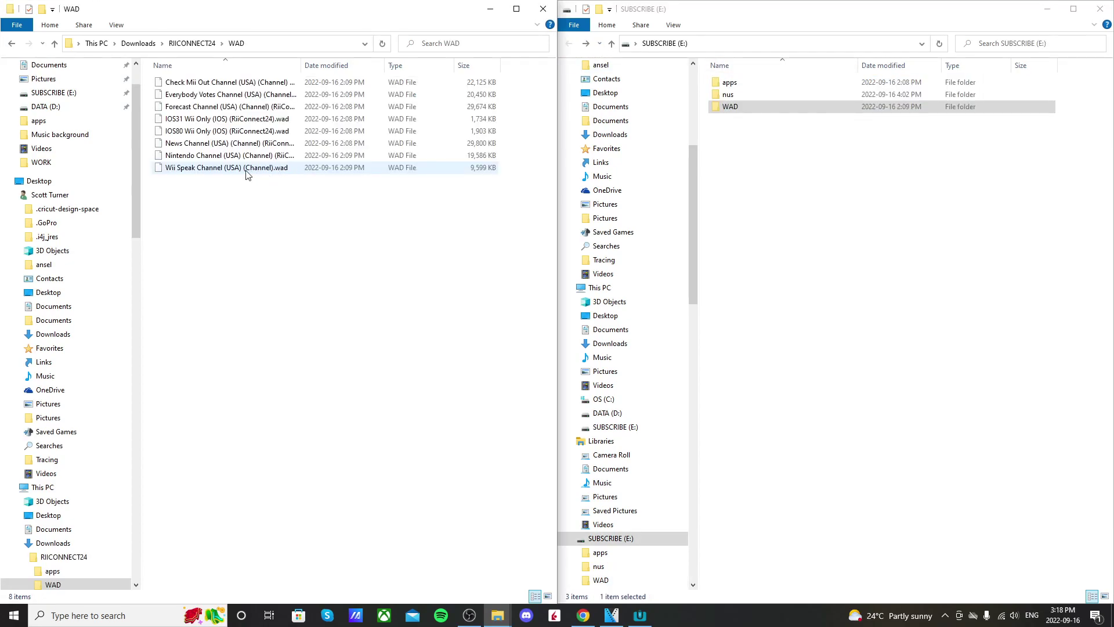
{"action": "left_click", "coordinate": [246, 169]}
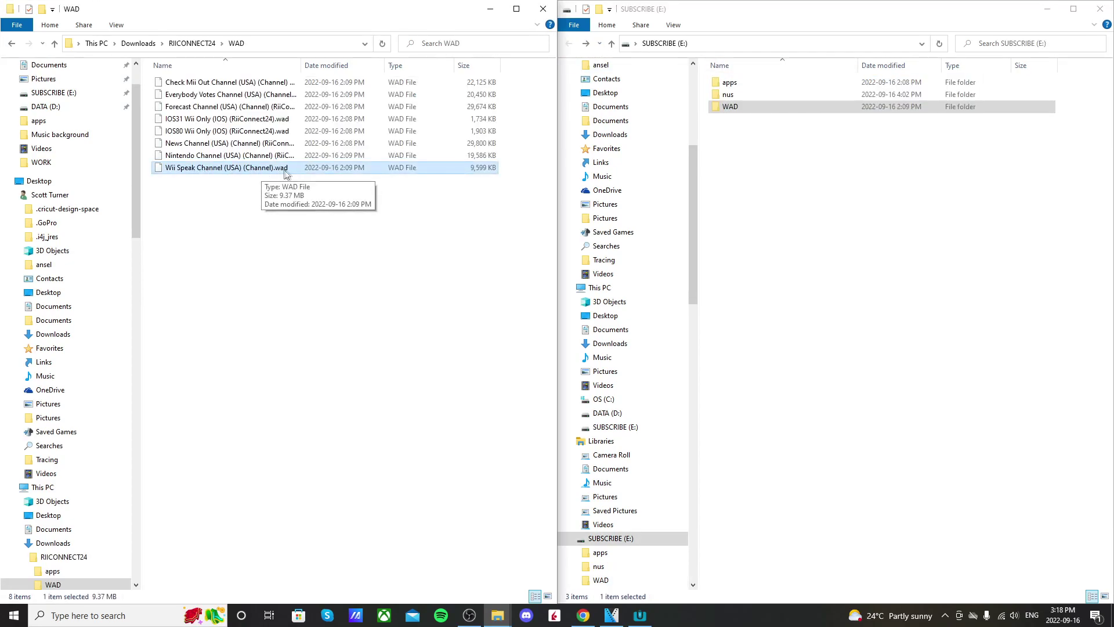
{"action": "double_click", "coordinate": [745, 106]}
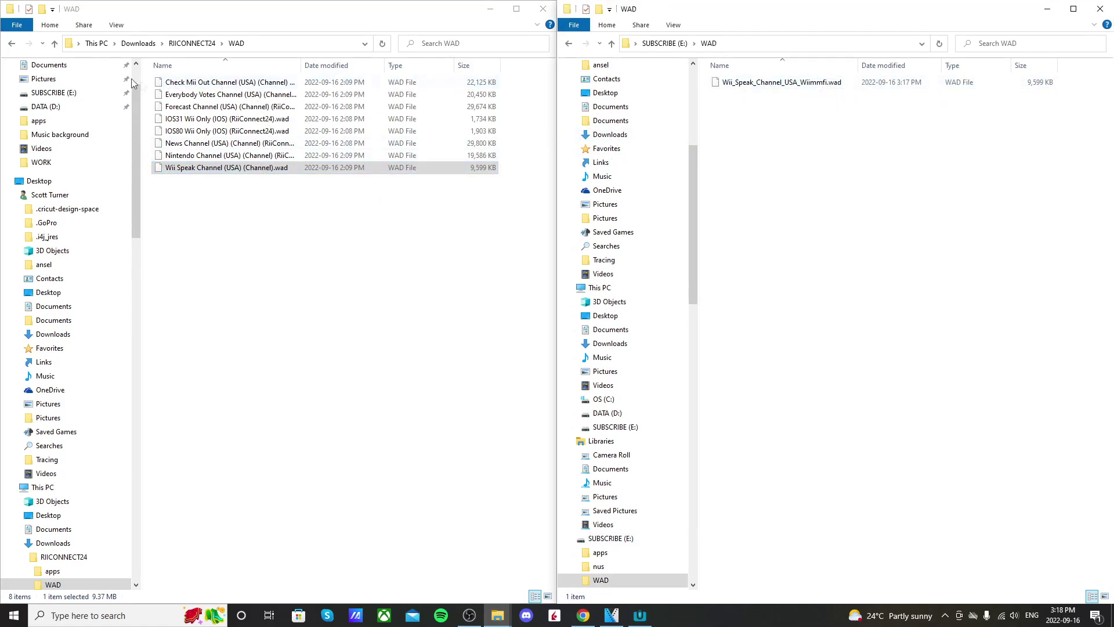
{"action": "key", "text": "alt+Left"}
{"action": "key", "text": "alt+Left"}
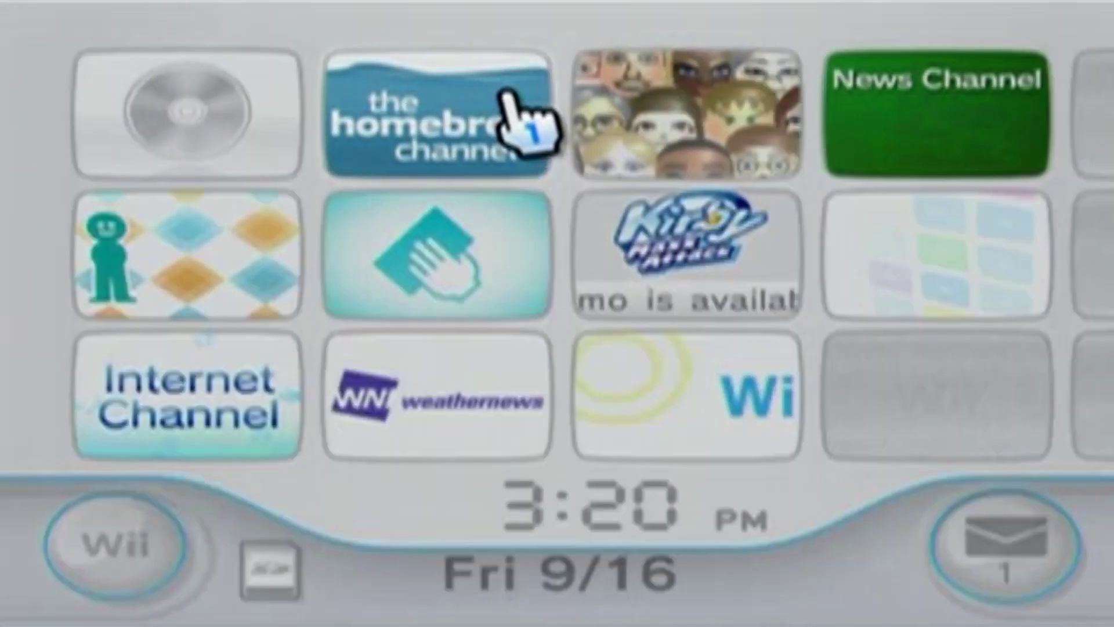
Launch Wii Mod Lite from the Homebrew Channel
{"action": "left_click", "coordinate": [514, 105]}
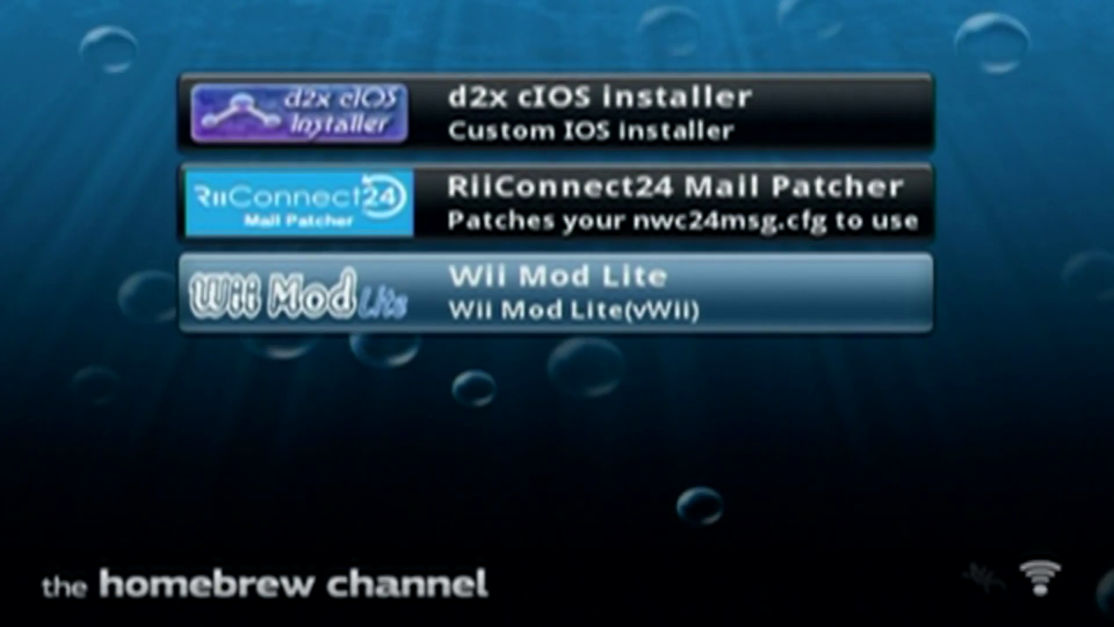
{"action": "left_click", "coordinate": [556, 203]}
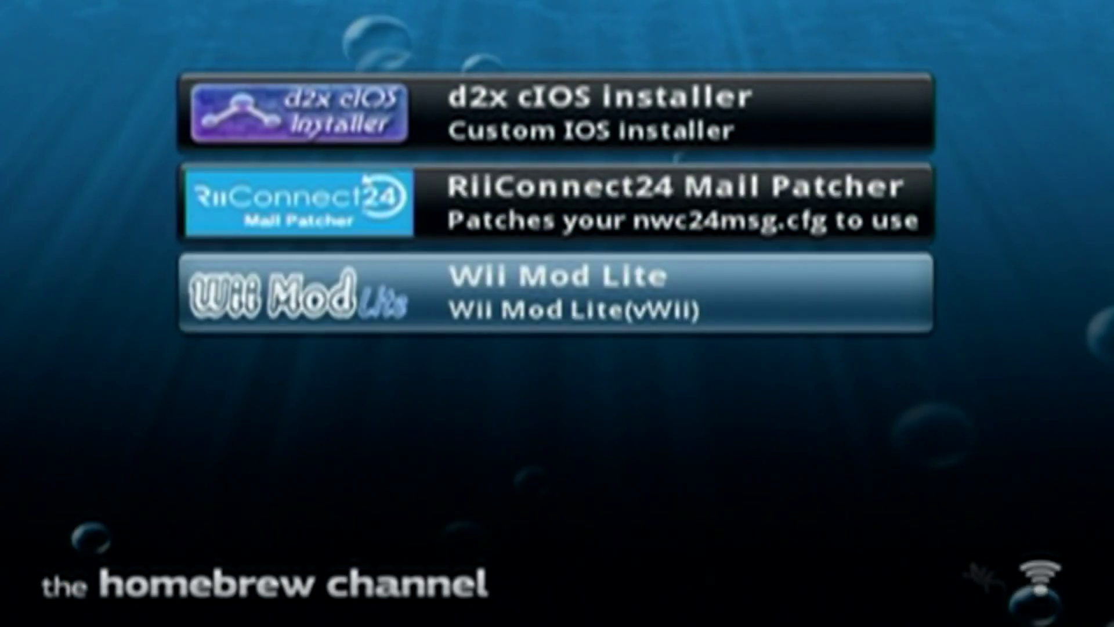
{"action": "left_click", "coordinate": [554, 271]}
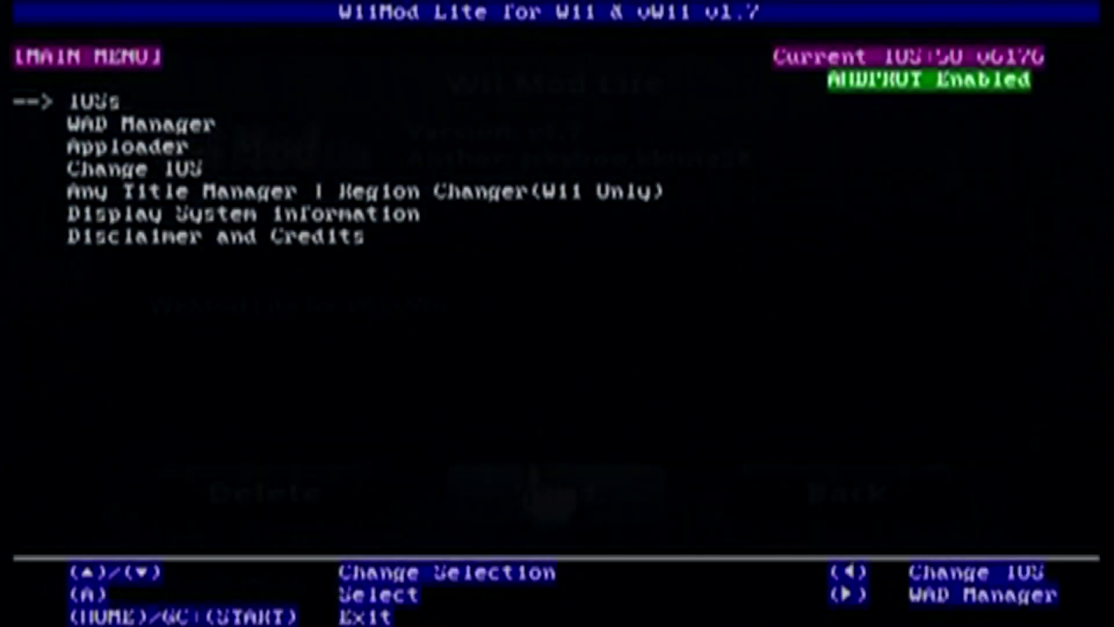
{"action": "key", "text": "Down"}
Install Wii_Speak_Channel_USA_Wiimmfi.wad from USB storage using the WAD Manager
{"action": "key", "text": "Return"}
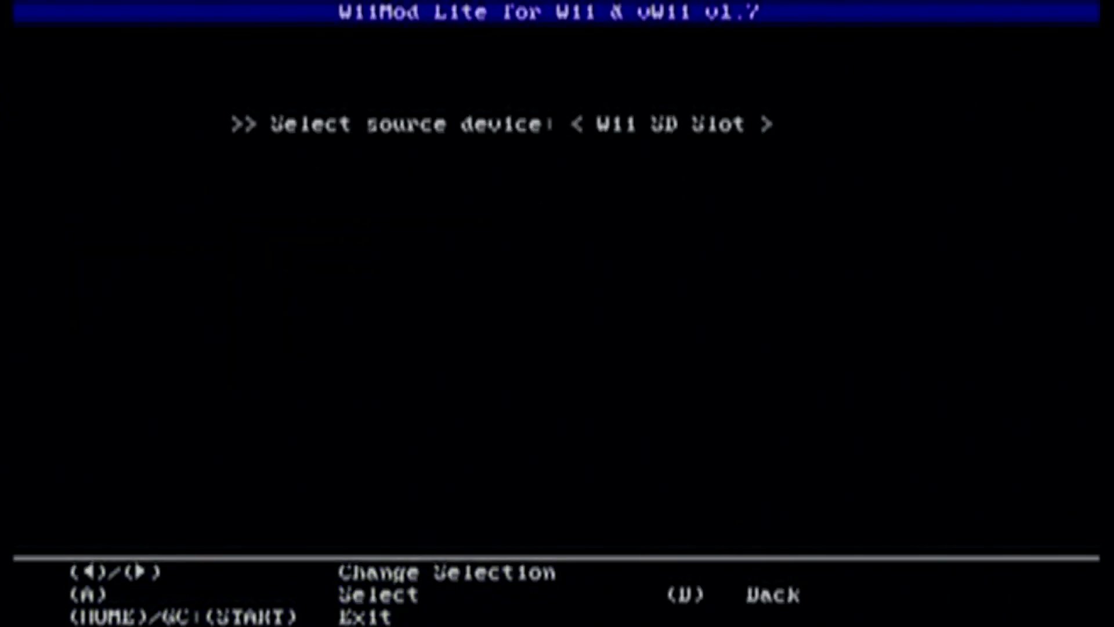
{"action": "key", "text": "Right"}
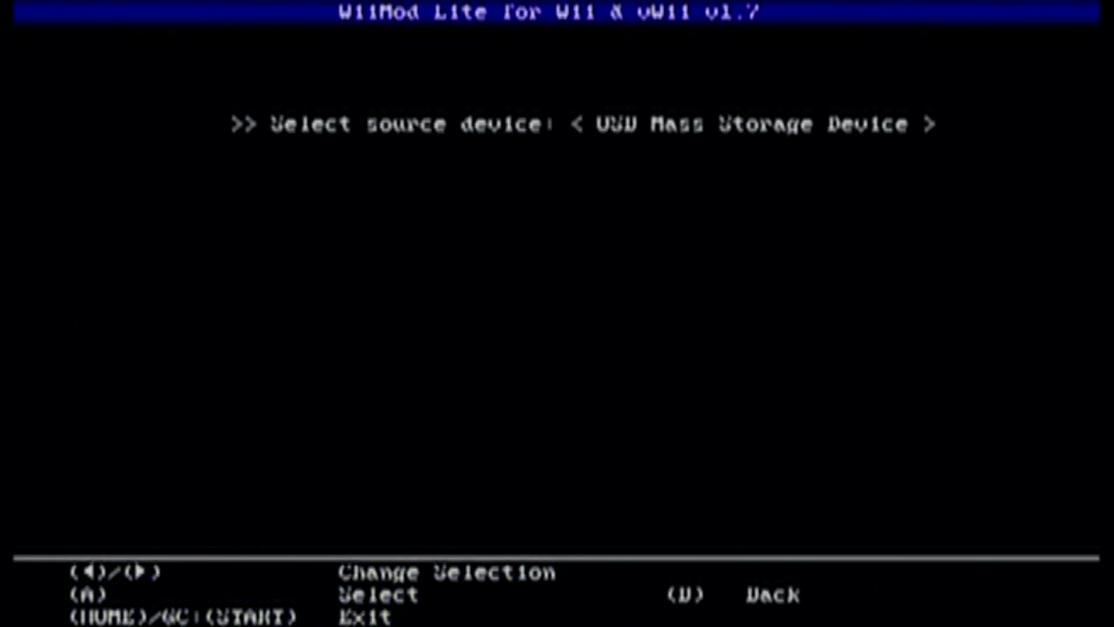
{"action": "key", "text": "Return"}
{"action": "key", "text": "Down"}
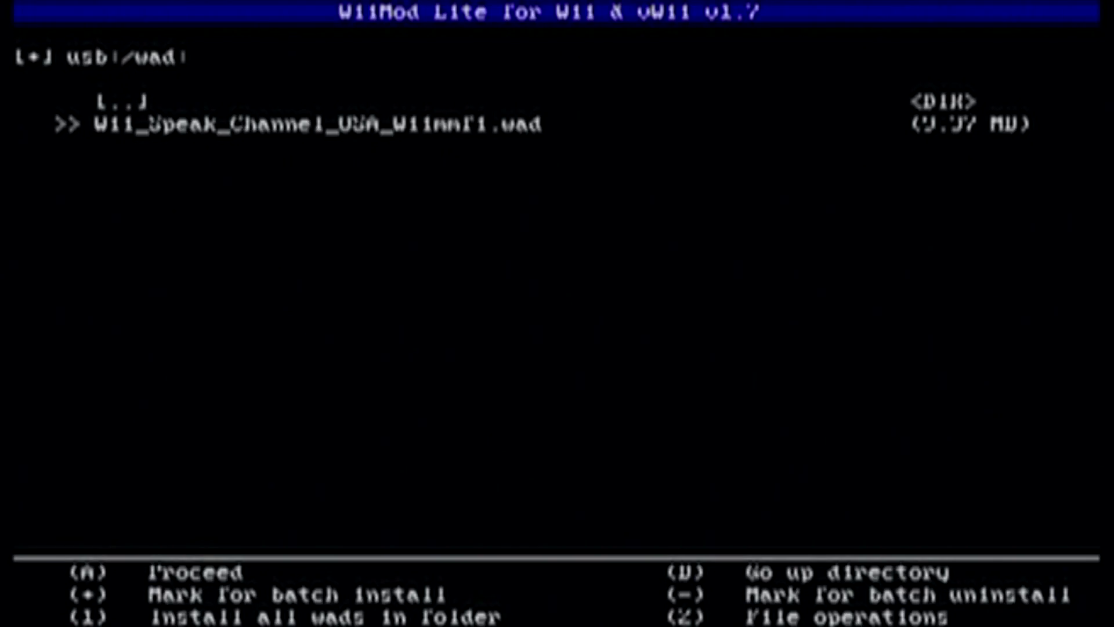
{"action": "key", "text": "Return"}
{"action": "key", "text": "Return"}
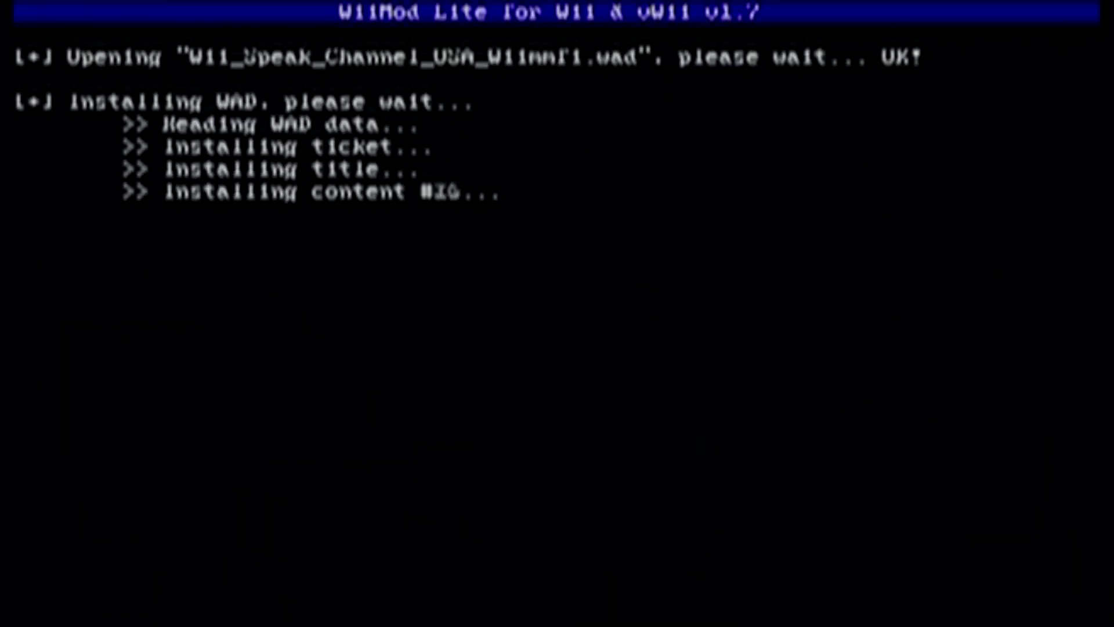
Exit Wii Mod Lite and the Homebrew Channel back to the Wii Menu
{"action": "key", "text": "Return"}
{"action": "key", "text": "Home"}
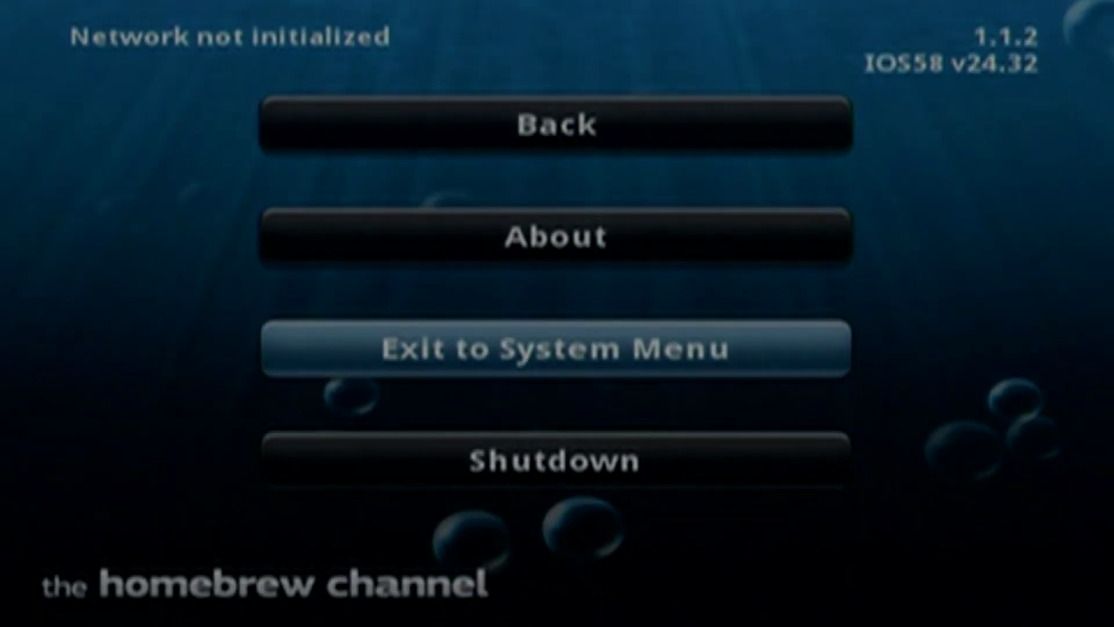
{"action": "key", "text": "Return"}
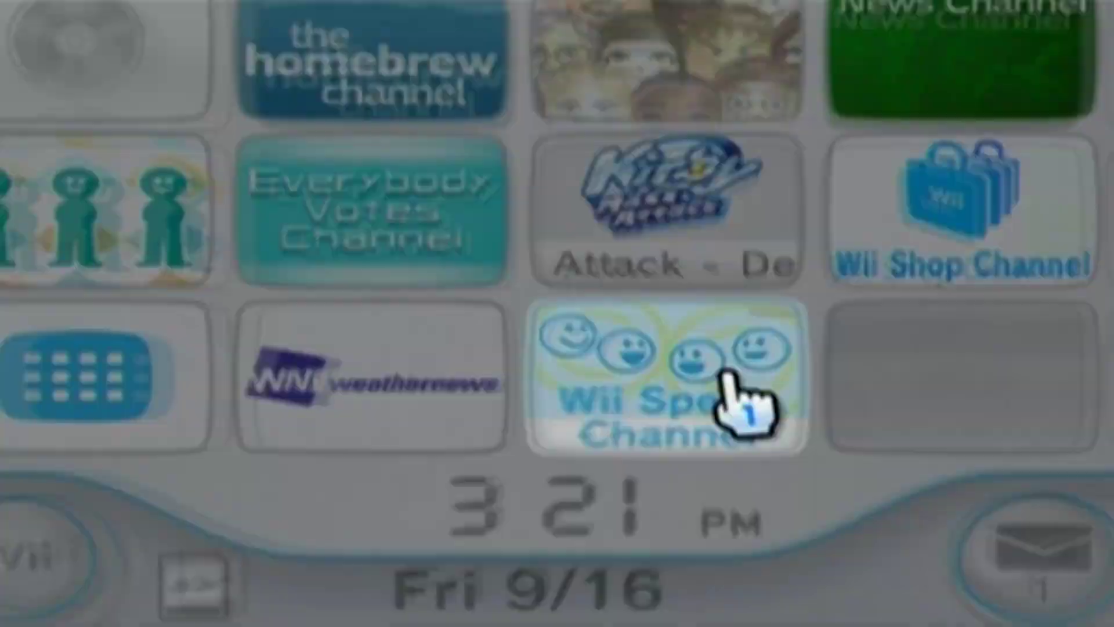
{"action": "left_click", "coordinate": [727, 374]}
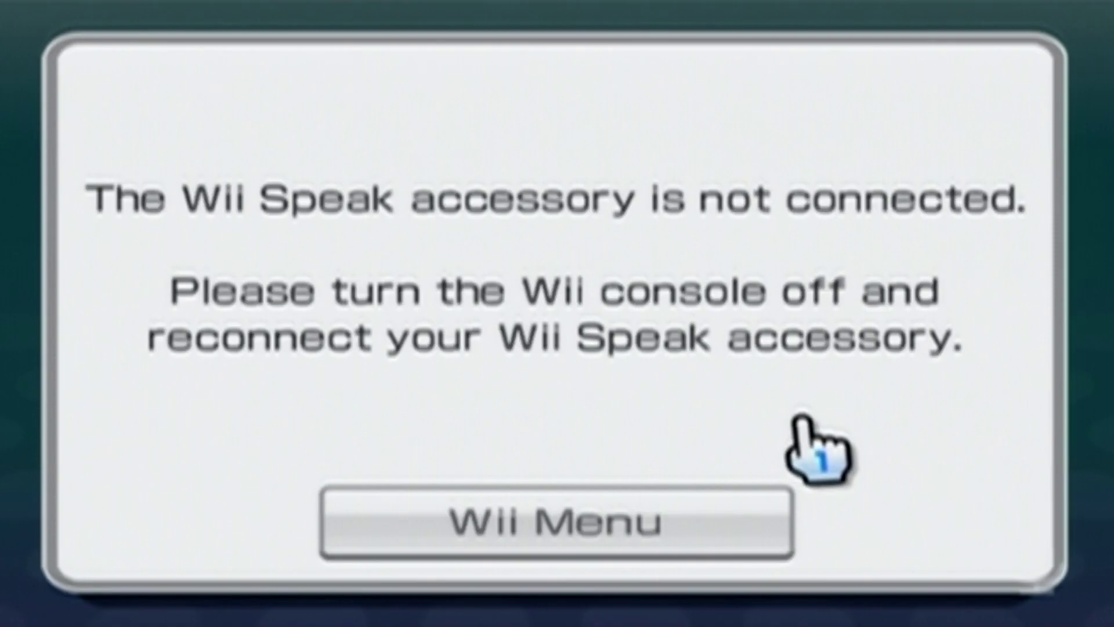
{"action": "left_click", "coordinate": [632, 518]}
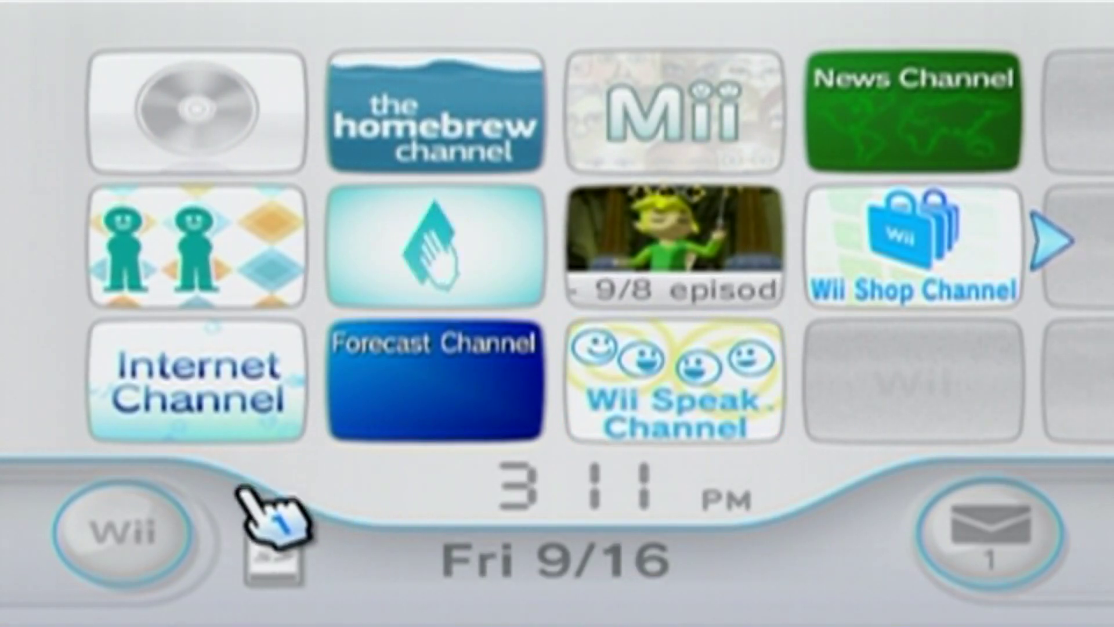